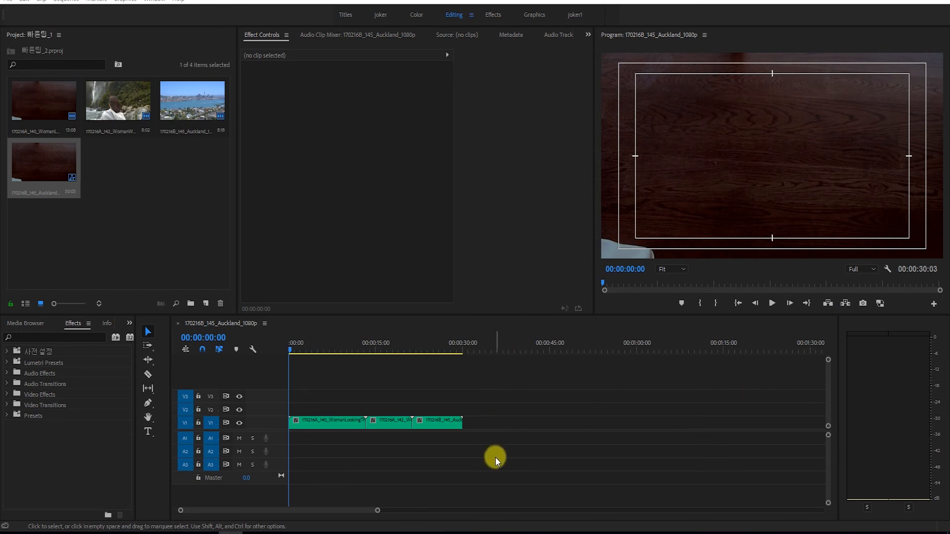
Step: Zoom the timeline in to individual frames around the playhead and place the playhead at 00:00:02:08 in the first clip
{"action": "left_click_drag", "start_coordinate": [346, 344], "coordinate": [309, 346]}
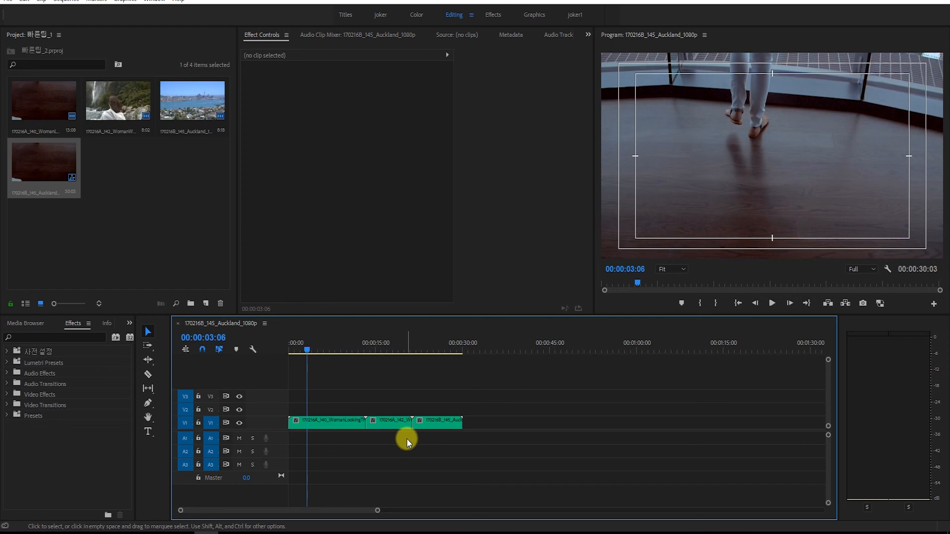
{"action": "key", "text": "="}
{"action": "key", "text": "="}
{"action": "key", "text": "="}
{"action": "key", "text": "="}
{"action": "key", "text": "="}
{"action": "key", "text": "="}
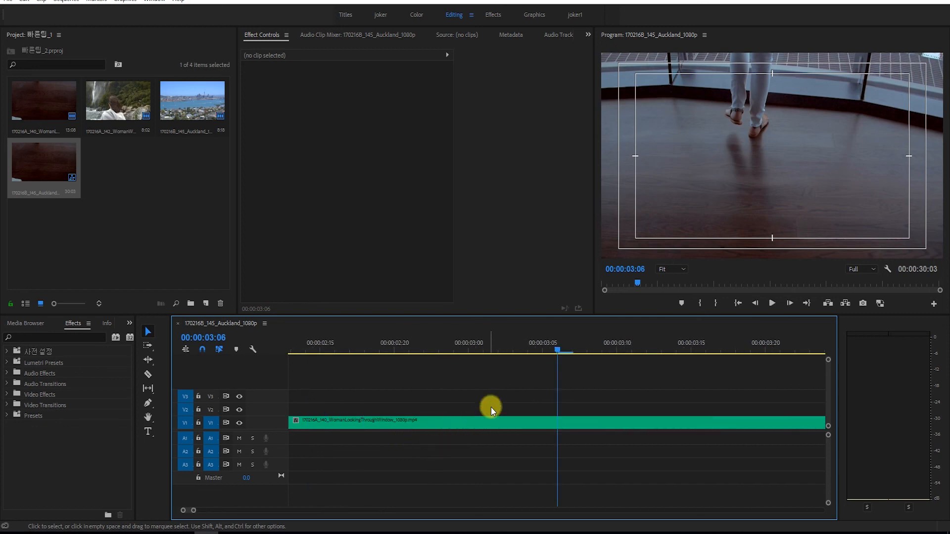
{"action": "left_click_drag", "start_coordinate": [559, 352], "coordinate": [292, 357]}
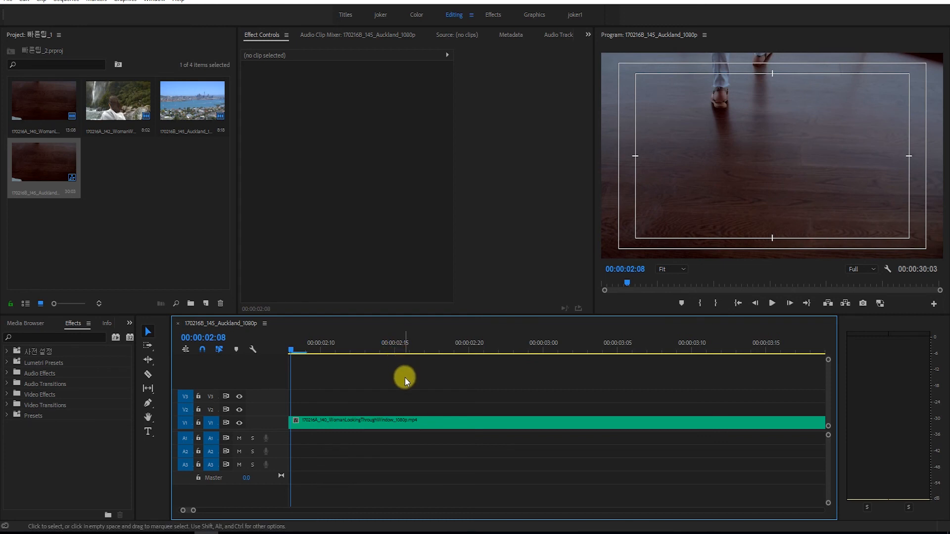
Step: Step the playhead forward through the first clip one frame at a time
{"action": "key", "text": "Right"}
{"action": "key", "text": "Right"}
{"action": "key", "text": "Right"}
{"action": "key", "text": "Right"}
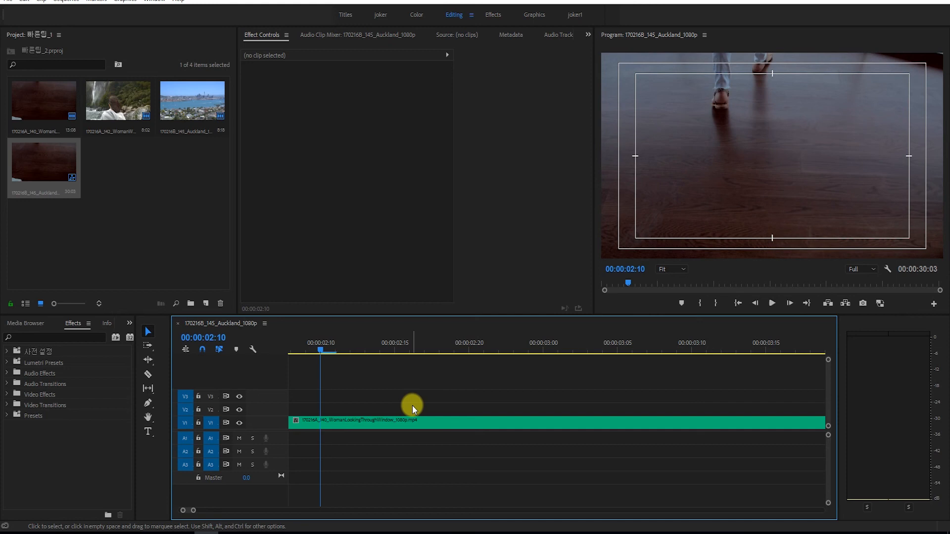
{"action": "key", "text": "Right"}
{"action": "key", "text": "Right"}
{"action": "key", "text": "Right"}
{"action": "key", "text": "Right"}
{"action": "key", "text": "Right"}
{"action": "key", "text": "Right"}
{"action": "key", "text": "Right"}
{"action": "key", "text": "Right"}
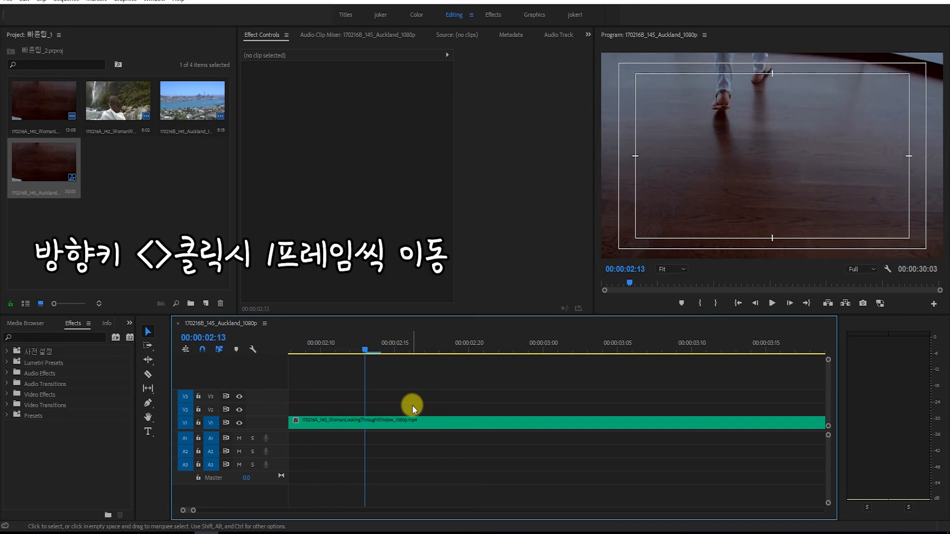
Step: Step the playhead back and forth one frame at a time, ending at 00:00:02:13
{"action": "key", "text": "Left"}
{"action": "key", "text": "Left"}
{"action": "key", "text": "Left"}
{"action": "key", "text": "Left"}
{"action": "key", "text": "Left"}
{"action": "key", "text": "Left"}
{"action": "key", "text": "Left"}
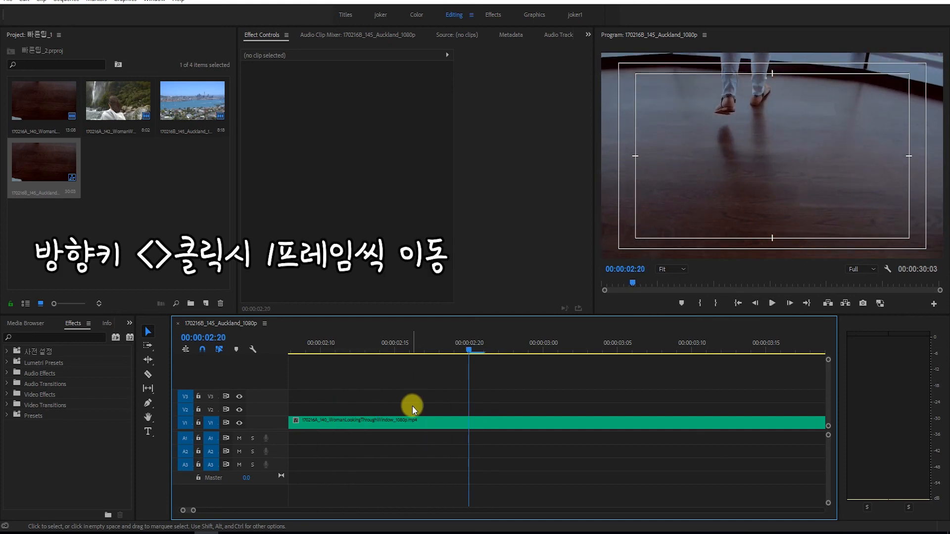
{"action": "key", "text": "Left"}
{"action": "key", "text": "Left"}
{"action": "key", "text": "Right"}
{"action": "key", "text": "Right"}
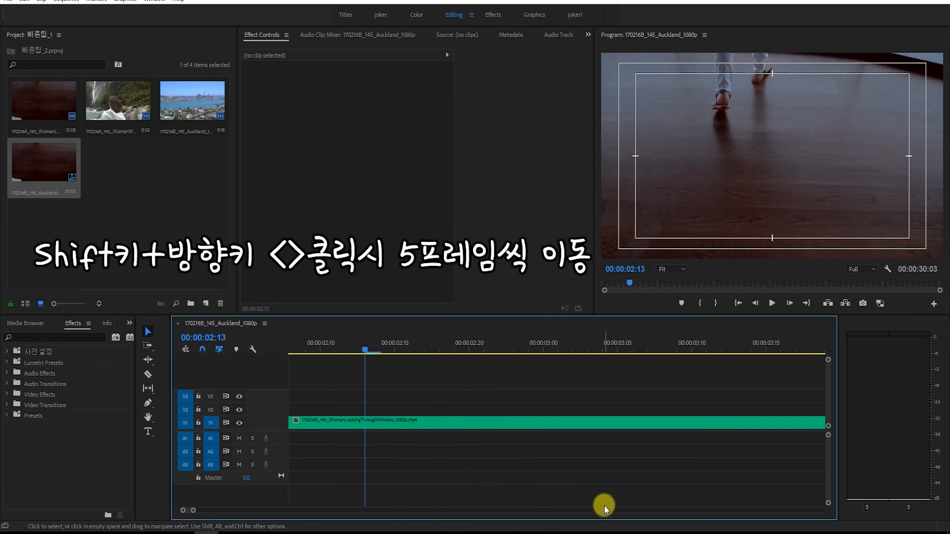
Step: Move the playhead forward and back in five-frame jumps, ending at 00:00:03:03
{"action": "key", "text": "shift"}
{"action": "key", "text": "shift+Right"}
{"action": "key", "text": "shift+Right"}
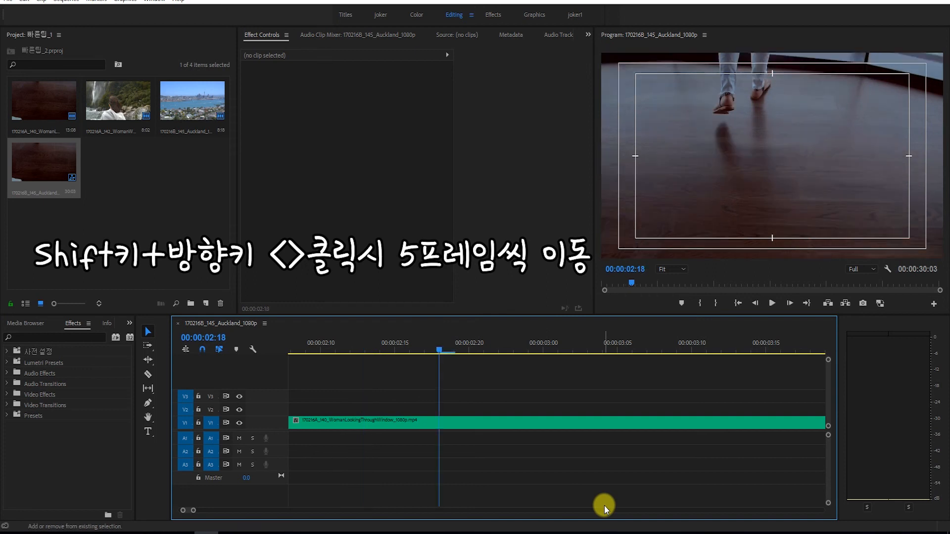
{"action": "key", "text": "shift+Right"}
{"action": "key", "text": "shift+Left"}
{"action": "key", "text": "shift+Left"}
{"action": "key", "text": "shift+Left"}
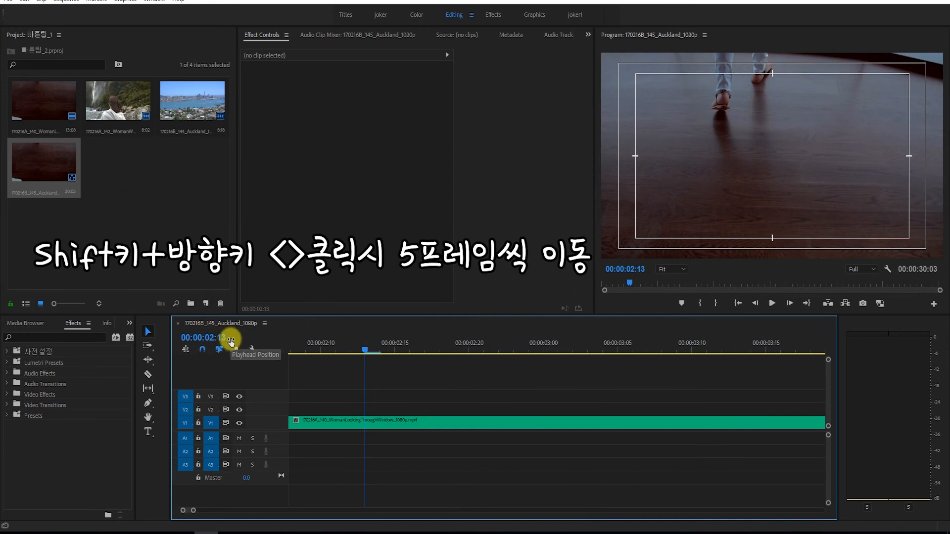
{"action": "key", "text": "shift+Right"}
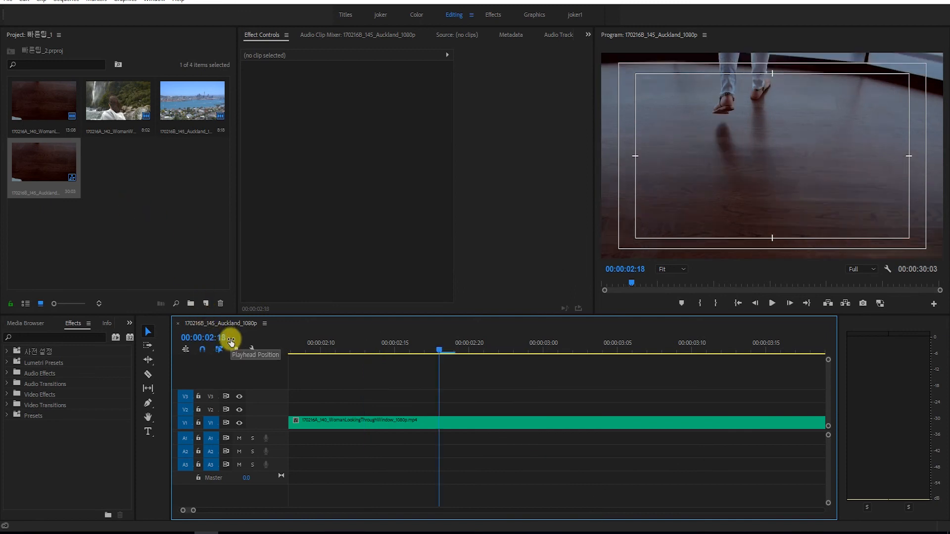
{"action": "key", "text": "shift+Right"}
{"action": "key", "text": "shift+Right"}
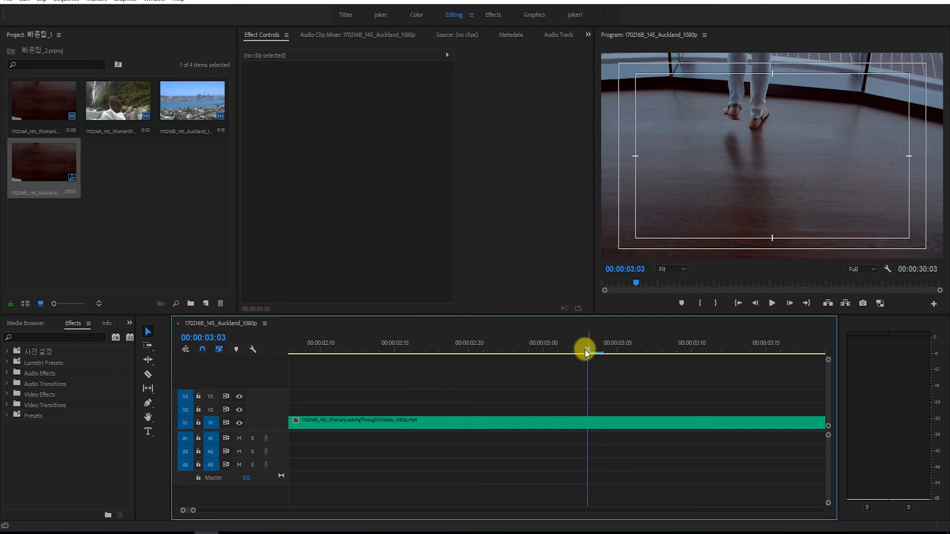
Step: Zoom the timeline out and advance the playhead by two single frames and three five-frame jumps to 00:00:03:20
{"action": "key", "text": "minus"}
{"action": "key", "text": "minus"}
{"action": "key", "text": "minus"}
{"action": "key", "text": "minus"}
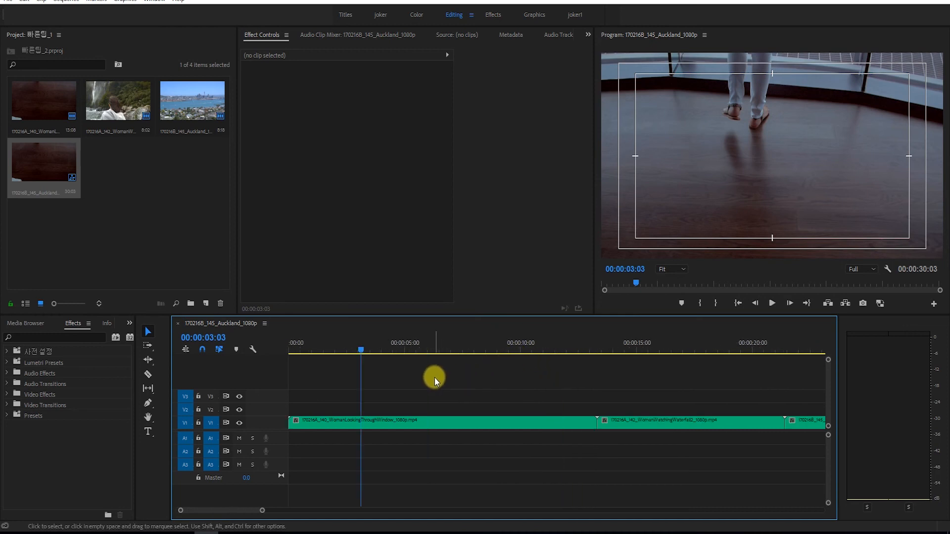
{"action": "key", "text": "Right"}
{"action": "key", "text": "Right"}
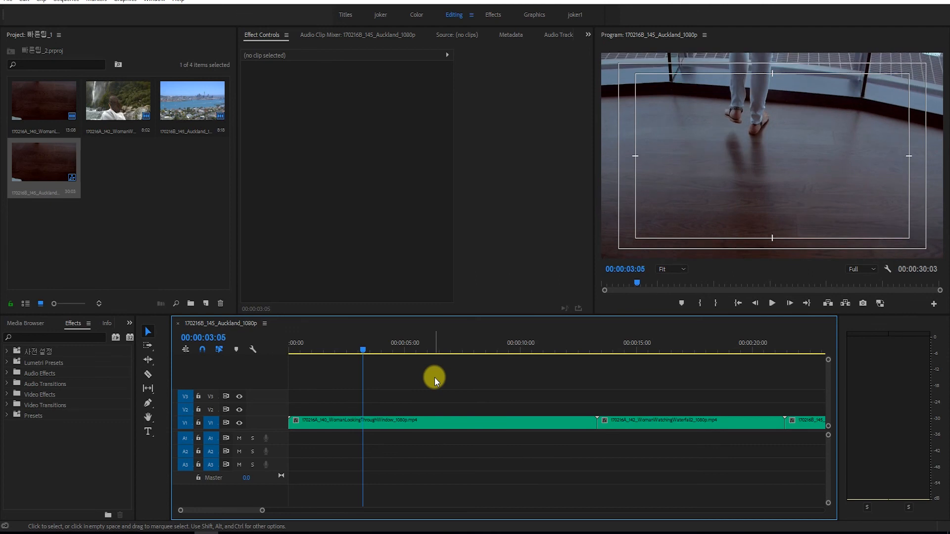
{"action": "key", "text": "shift+Right"}
{"action": "key", "text": "shift+Right"}
{"action": "key", "text": "shift+Right"}
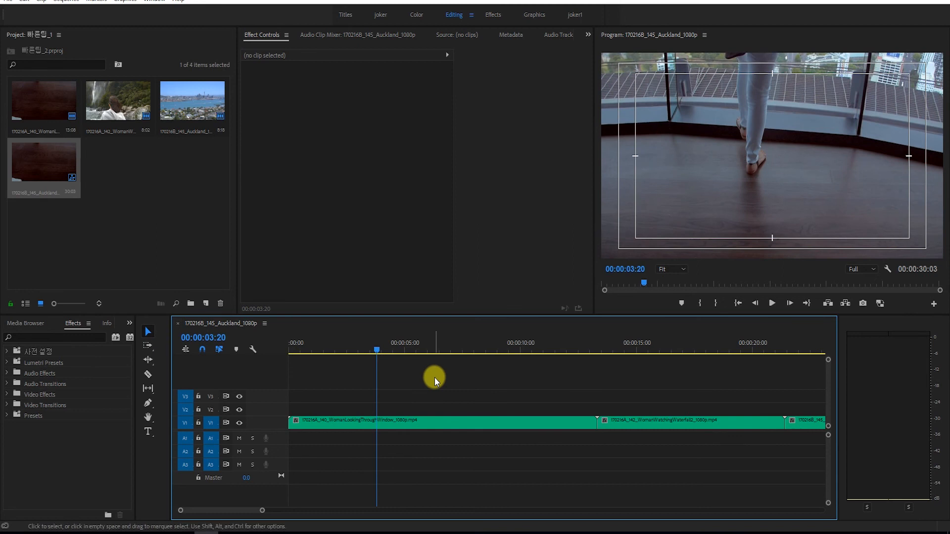
Step: Set the Step forward/back many value in the Playback preferences to 15 frames
{"action": "left_click", "coordinate": [24, 2]}
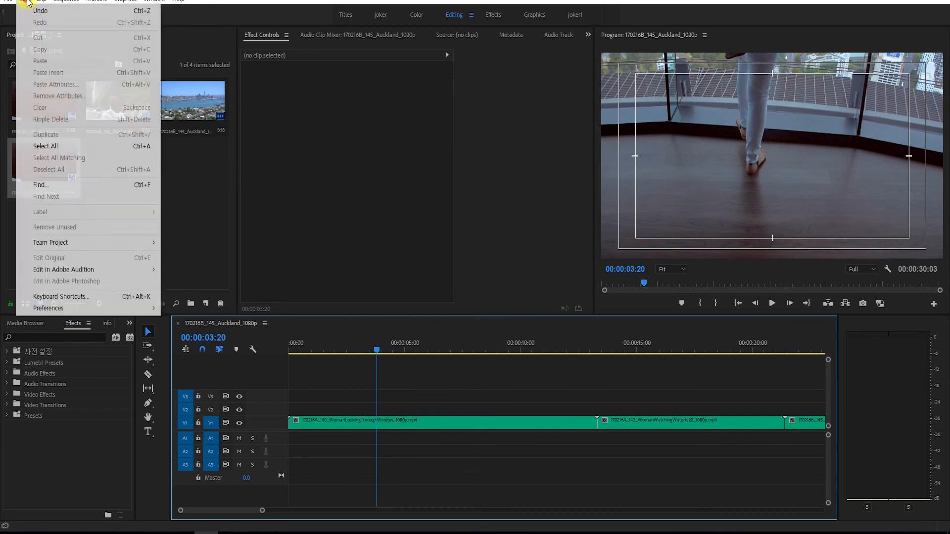
{"action": "mouse_move", "coordinate": [136, 310]}
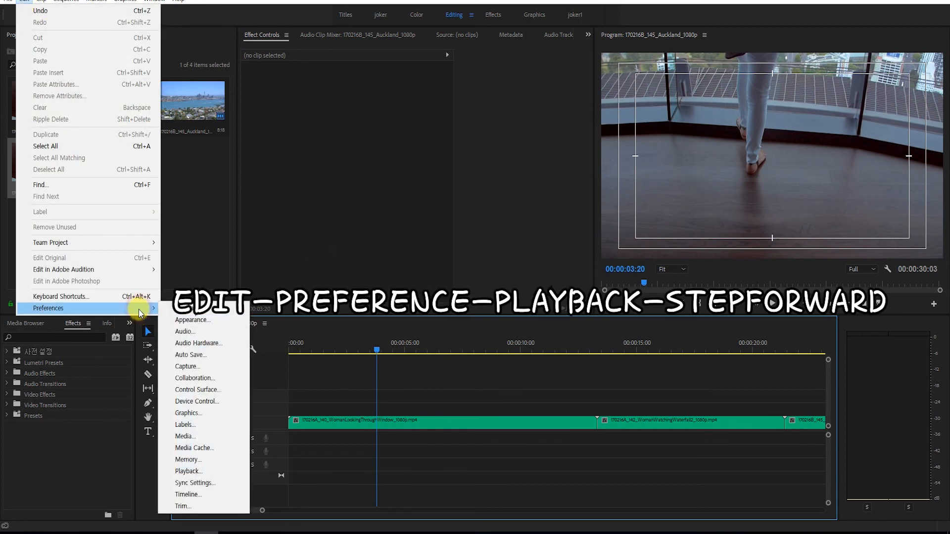
{"action": "left_click", "coordinate": [203, 472]}
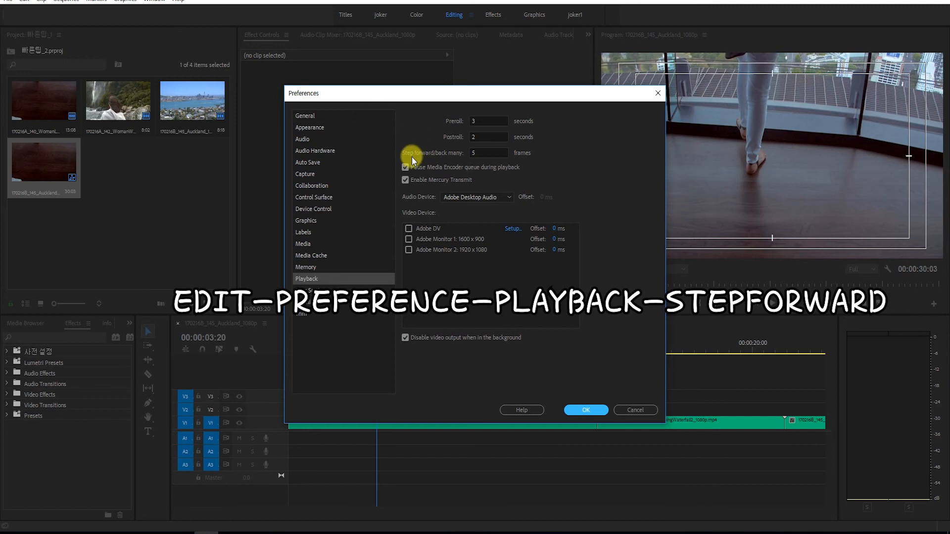
{"action": "left_click", "coordinate": [485, 153]}
{"action": "key", "text": "BackSpace"}
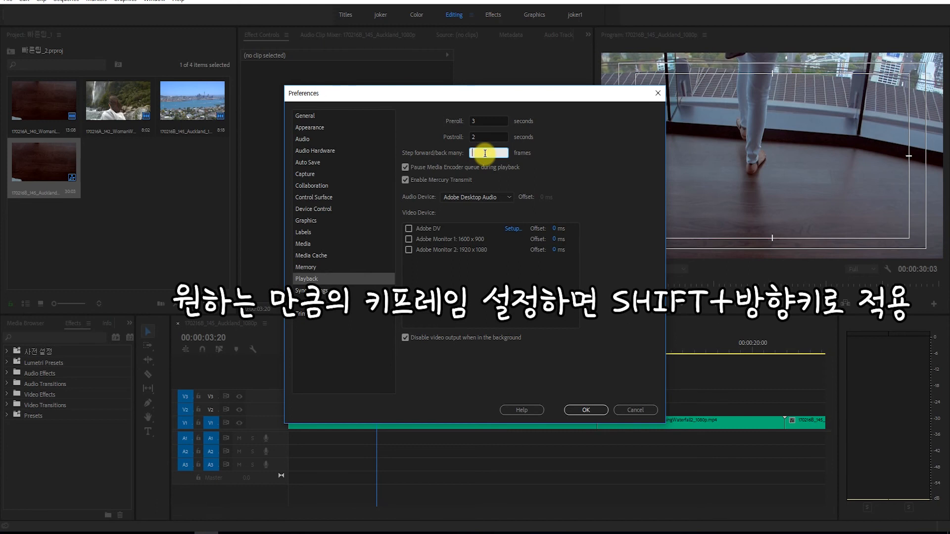
{"action": "type", "text": "15"}
{"action": "left_click", "coordinate": [585, 411]}
Step: Select the first clip, return the playhead to the sequence start and step forward frame by frame to 00:00:00:14
{"action": "left_click", "coordinate": [389, 421]}
{"action": "key", "text": "="}
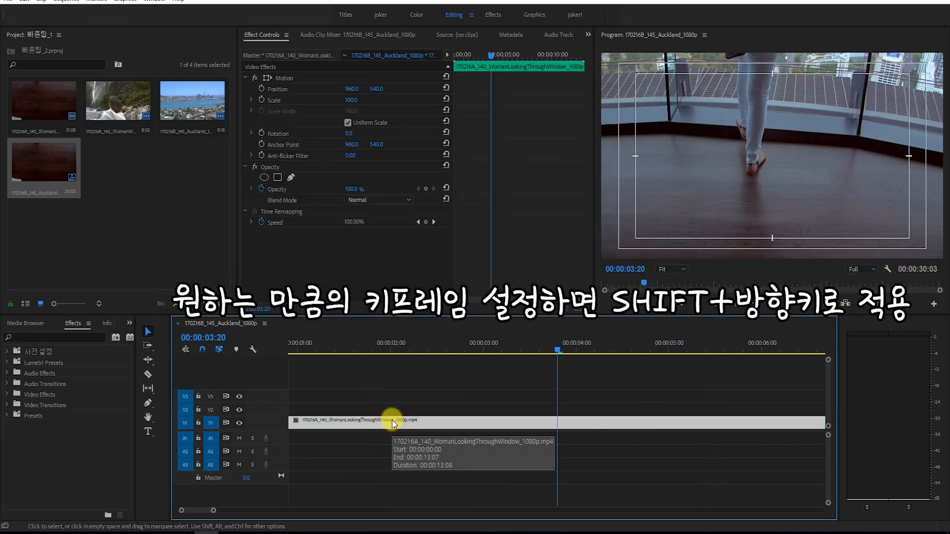
{"action": "key", "text": "Home"}
{"action": "key", "text": "Right"}
{"action": "key", "text": "Right"}
{"action": "key", "text": "Right"}
{"action": "key", "text": "Right"}
{"action": "key", "text": "Right"}
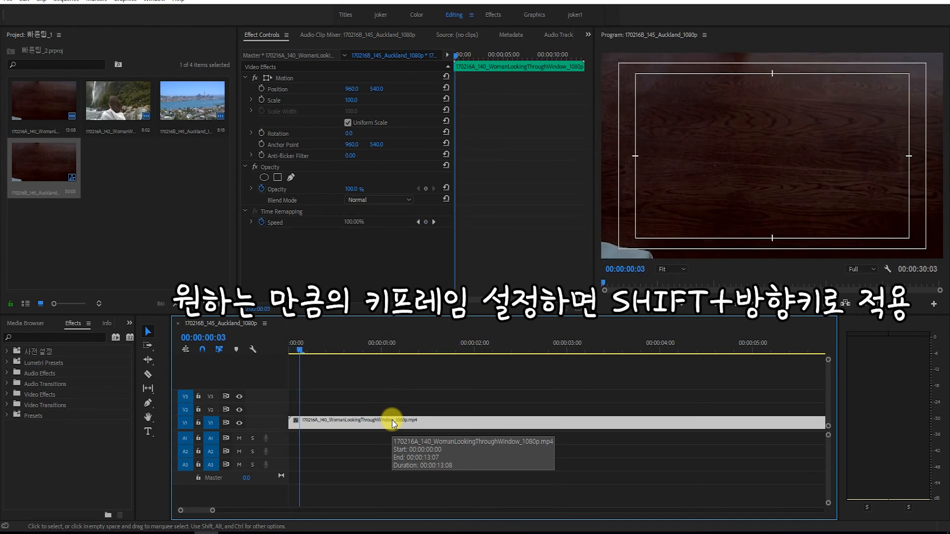
{"action": "key", "text": "Right"}
{"action": "key", "text": "Right"}
{"action": "key", "text": "Right"}
{"action": "key", "text": "Right"}
{"action": "key", "text": "Right"}
{"action": "key", "text": "Right"}
{"action": "key", "text": "Right"}
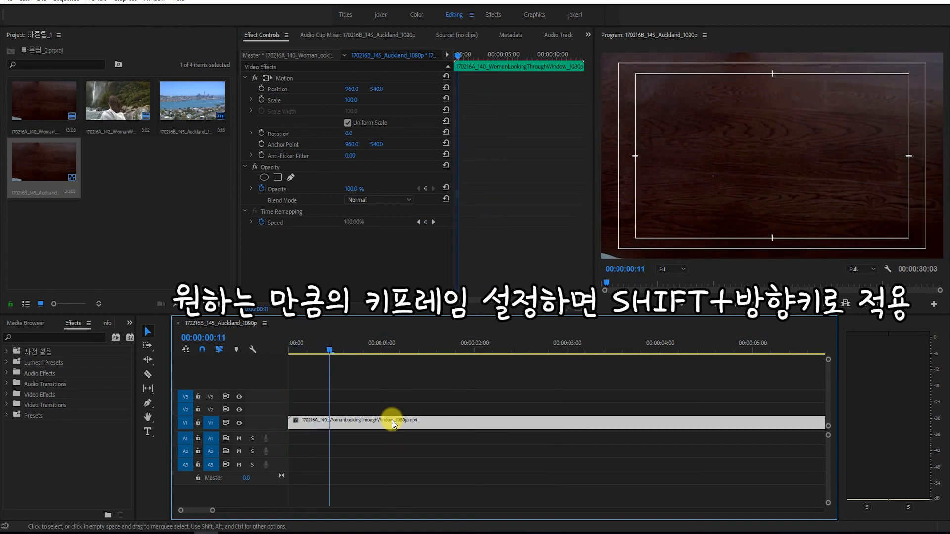
{"action": "key", "text": "Right"}
{"action": "key", "text": "Right"}
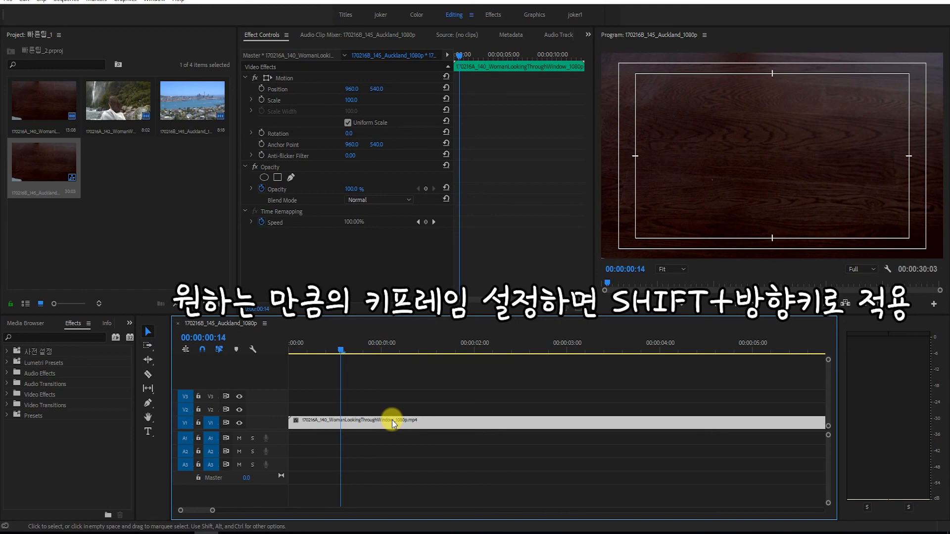
Step: Advance the playhead through the first clip in 15-frame jumps to test the new step size
{"action": "key", "text": "shift+Right"}
{"action": "key", "text": "shift+Right"}
{"action": "key", "text": "shift+Right"}
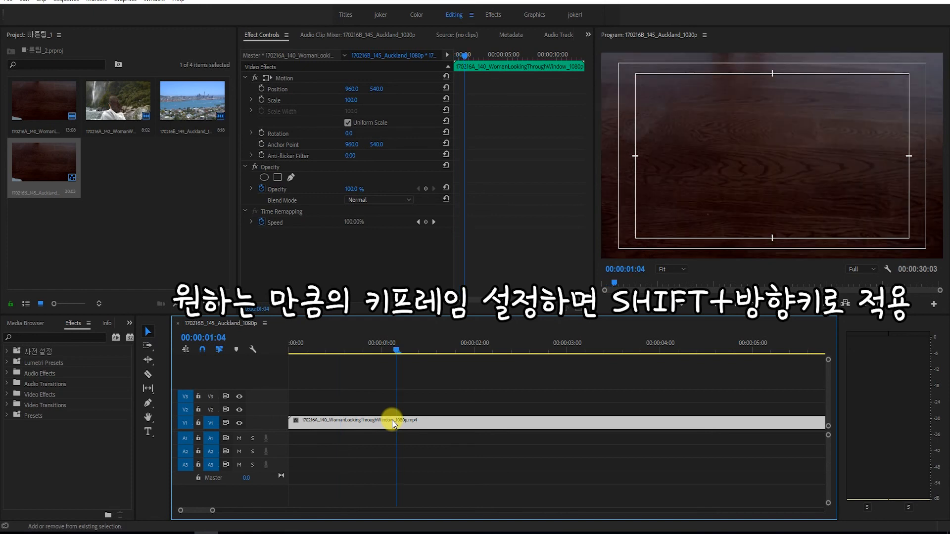
{"action": "key", "text": "shift+Right"}
{"action": "key", "text": "shift+Right"}
{"action": "key", "text": "shift+Right"}
{"action": "key", "text": "shift+Right"}
{"action": "key", "text": "shift+Right"}
{"action": "key", "text": "shift+Right"}
{"action": "key", "text": "shift+Right"}
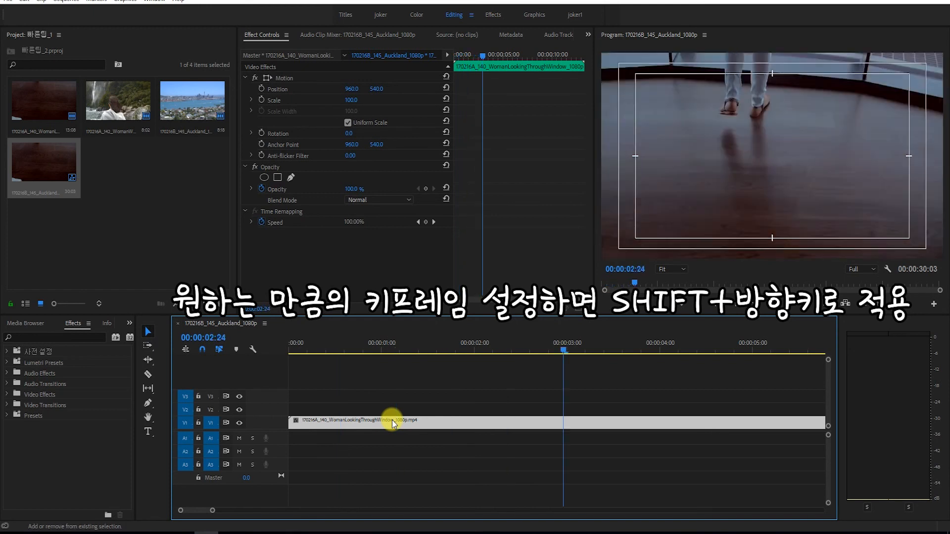
Step: Move the playhead back and forth in 15-frame jumps, ending at 00:00:02:09
{"action": "key", "text": "shift+Left"}
{"action": "key", "text": "shift+Left"}
{"action": "key", "text": "shift+Left"}
{"action": "key", "text": "shift+Left"}
{"action": "key", "text": "shift+Left"}
{"action": "key", "text": "shift+Left"}
{"action": "key", "text": "shift+Right"}
{"action": "key", "text": "shift+Right"}
{"action": "key", "text": "shift+Right"}
{"action": "key", "text": "shift+Right"}
{"action": "key", "text": "shift+Right"}
{"action": "key", "text": "shift+Right"}
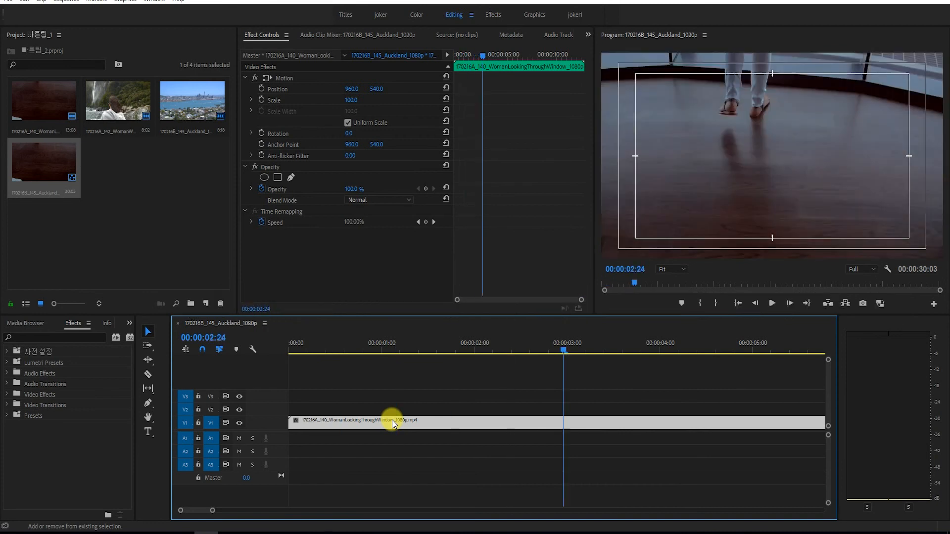
{"action": "key", "text": "shift+Left"}
{"action": "key", "text": "shift+Left"}
{"action": "key", "text": "shift+Left"}
{"action": "key", "text": "shift+Left"}
{"action": "key", "text": "shift+Right"}
{"action": "key", "text": "shift+Right"}
{"action": "key", "text": "shift+Right"}
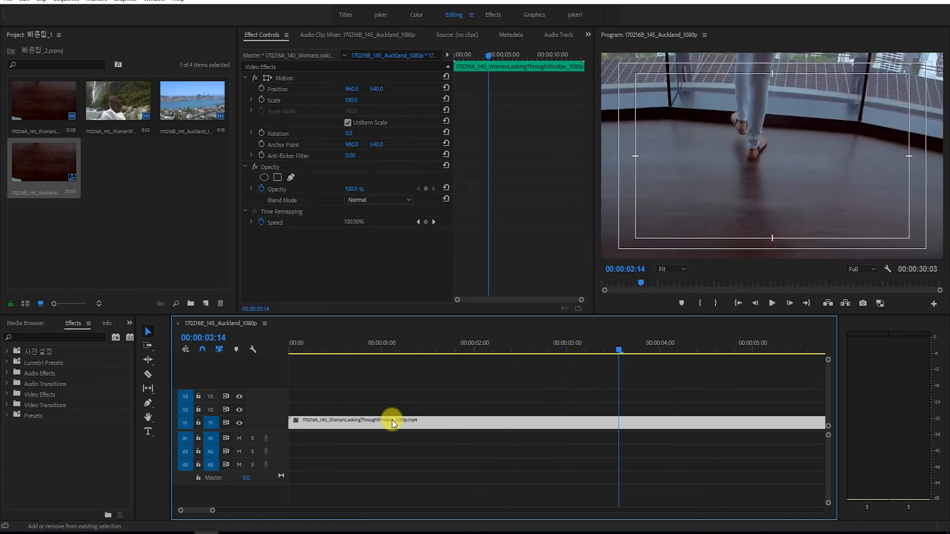
{"action": "key", "text": "shift+Left"}
{"action": "key", "text": "shift+Left"}
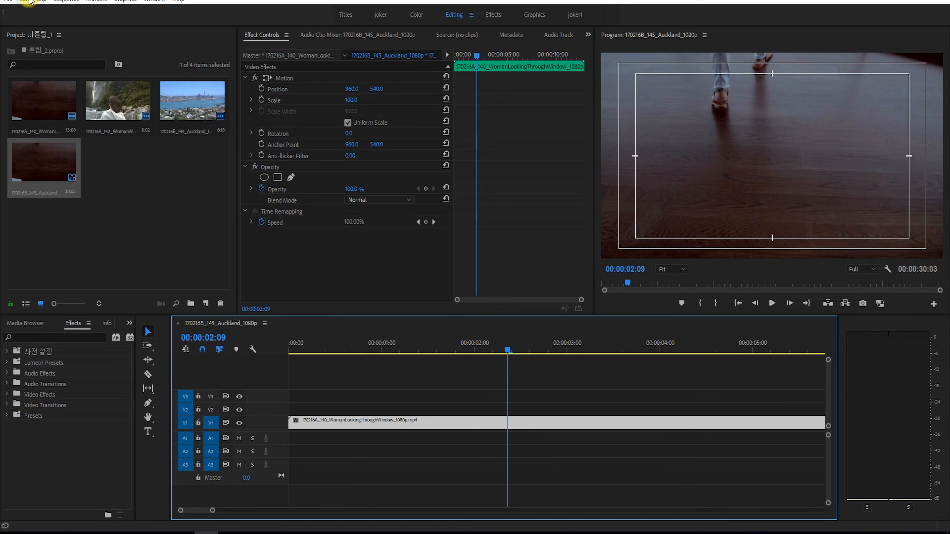
Step: Undo the placement of the clips in the sequence and redo it
{"action": "key", "text": "ctrl+z"}
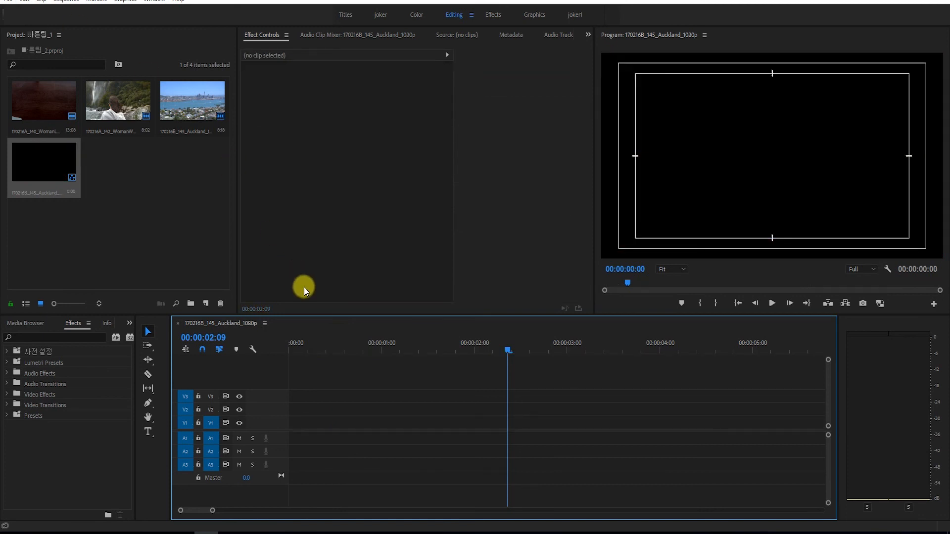
{"action": "key", "text": "ctrl+shift+z"}
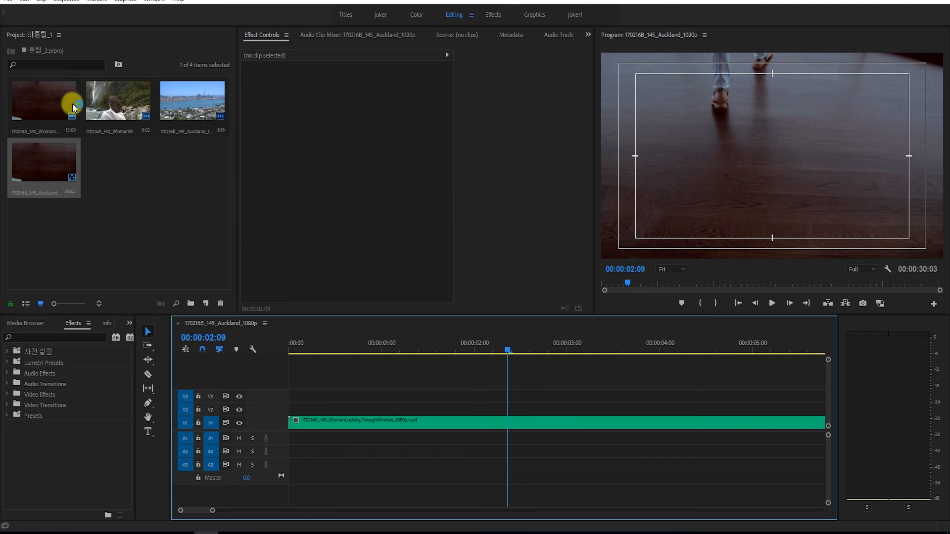
Step: Reopen the Playback preferences, check the Step forward/back many frame count and accept the dialog
{"action": "left_click", "coordinate": [23, 1]}
{"action": "mouse_move", "coordinate": [128, 308]}
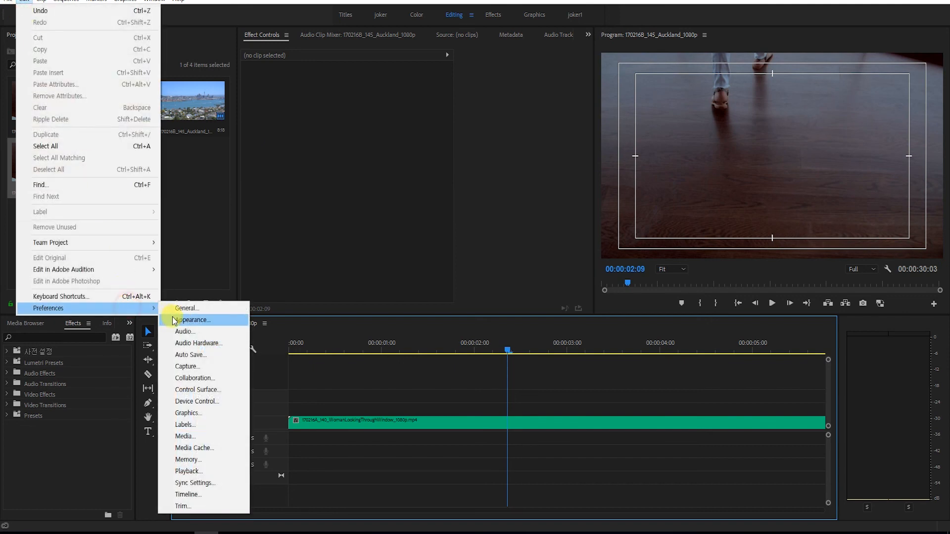
{"action": "left_click", "coordinate": [217, 470]}
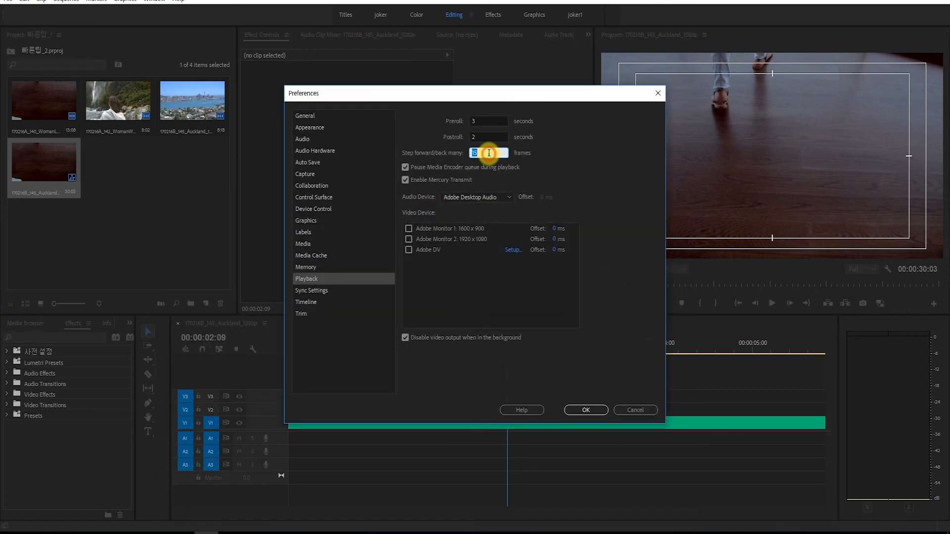
{"action": "left_click", "coordinate": [589, 411]}
Step: Zoom the timeline out to show all three clips and play the sequence up to about 00:00:05:15
{"action": "key", "text": "minus"}
{"action": "key", "text": "minus"}
{"action": "key", "text": "minus"}
{"action": "key", "text": "minus"}
{"action": "key", "text": "Right"}
{"action": "key", "text": "space"}
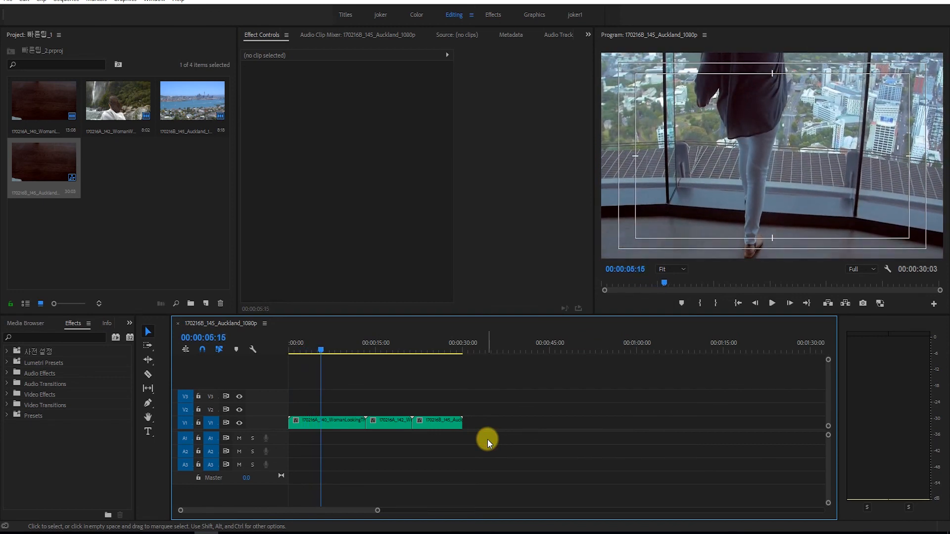
Step: Jump the playhead between the start and end points of the three clips in both directions, ending at the sequence end
{"action": "key", "text": "Up"}
{"action": "key", "text": "Down"}
{"action": "key", "text": "Up"}
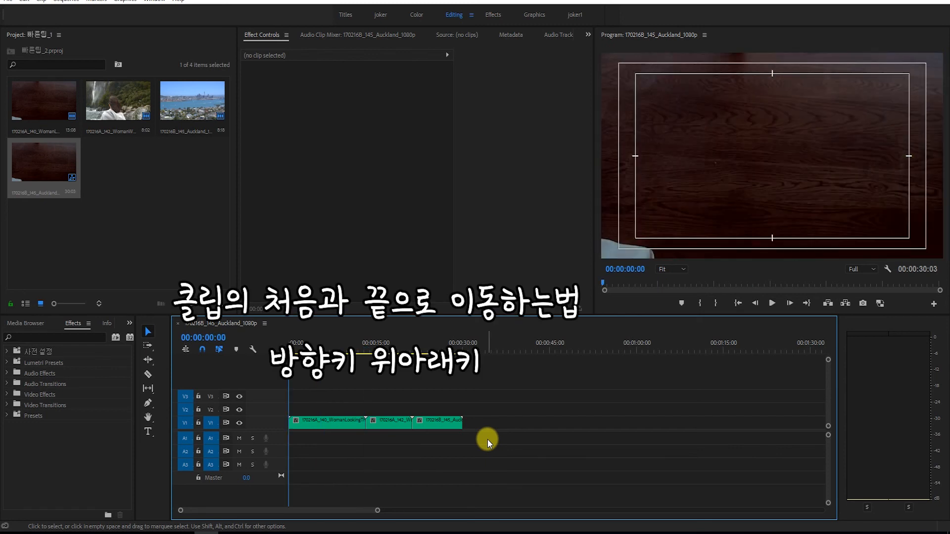
{"action": "key", "text": "Down"}
{"action": "key", "text": "Down"}
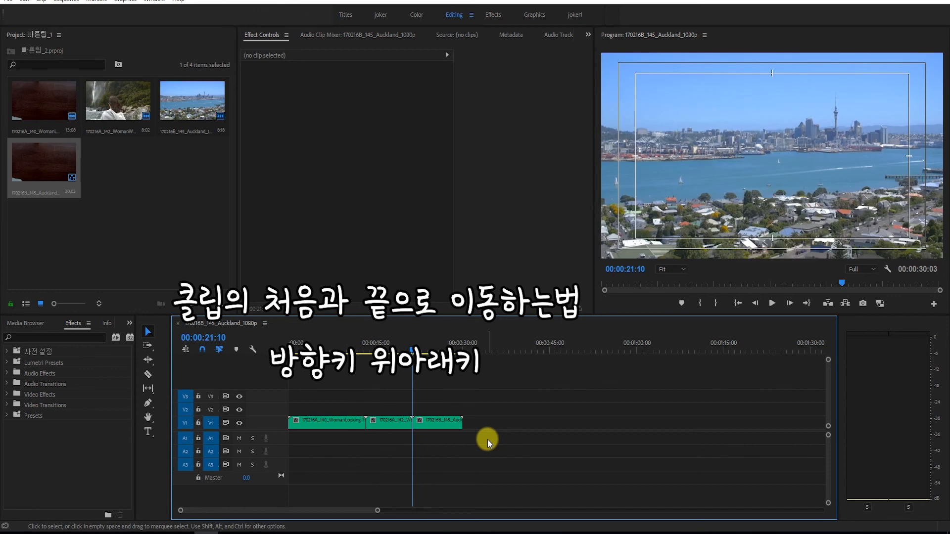
{"action": "key", "text": "Down"}
{"action": "key", "text": "Up"}
{"action": "key", "text": "Up"}
{"action": "key", "text": "Up"}
{"action": "key", "text": "Down"}
{"action": "key", "text": "Down"}
{"action": "key", "text": "Down"}
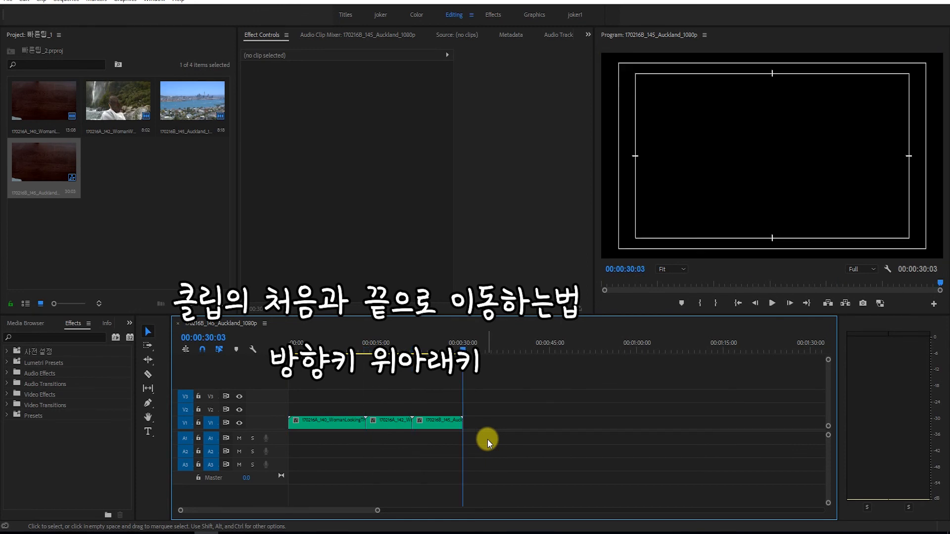
Step: Stagger the clips by moving the waterfall clip onto V2 at 00:00:06:24 and the Auckland clip onto V3 at 00:00:11:00, overlapping each other
{"action": "key", "text": "Up"}
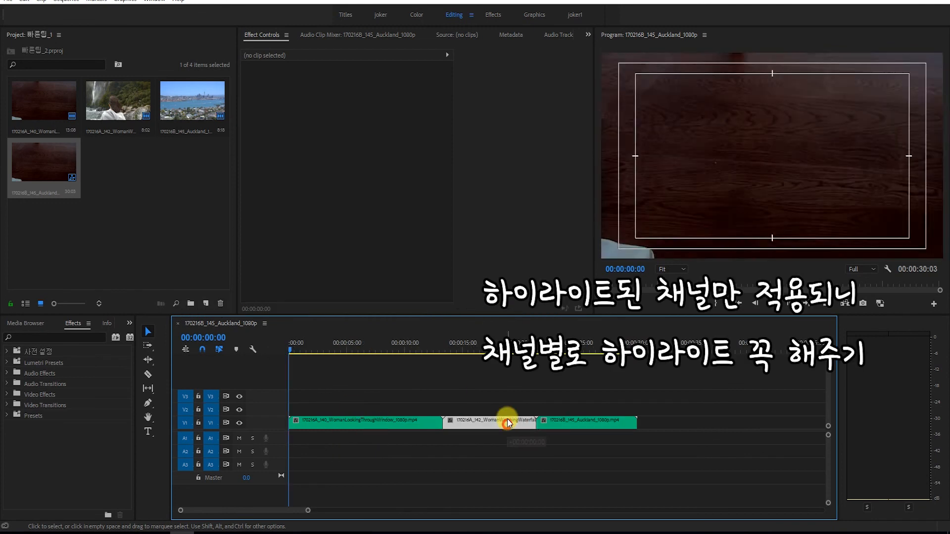
{"action": "left_click_drag", "start_coordinate": [504, 424], "coordinate": [433, 413]}
{"action": "left_click_drag", "start_coordinate": [575, 423], "coordinate": [456, 396]}
Step: Jump the playhead back and forth through the start and end points of the staggered clips on V1, V2 and V3
{"action": "key", "text": "Down"}
{"action": "key", "text": "Down"}
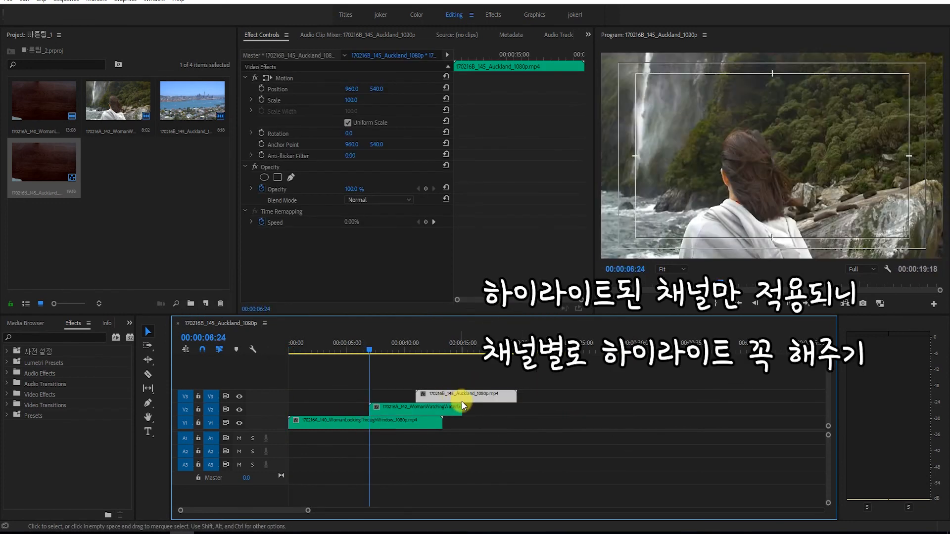
{"action": "key", "text": "Up"}
{"action": "key", "text": "Up"}
{"action": "key", "text": "Up"}
{"action": "key", "text": "Up"}
{"action": "key", "text": "Up"}
{"action": "key", "text": "Down"}
{"action": "key", "text": "Down"}
{"action": "key", "text": "Up"}
{"action": "key", "text": "Down"}
{"action": "key", "text": "Up"}
{"action": "key", "text": "Up"}
{"action": "key", "text": "Down"}
{"action": "key", "text": "Up"}
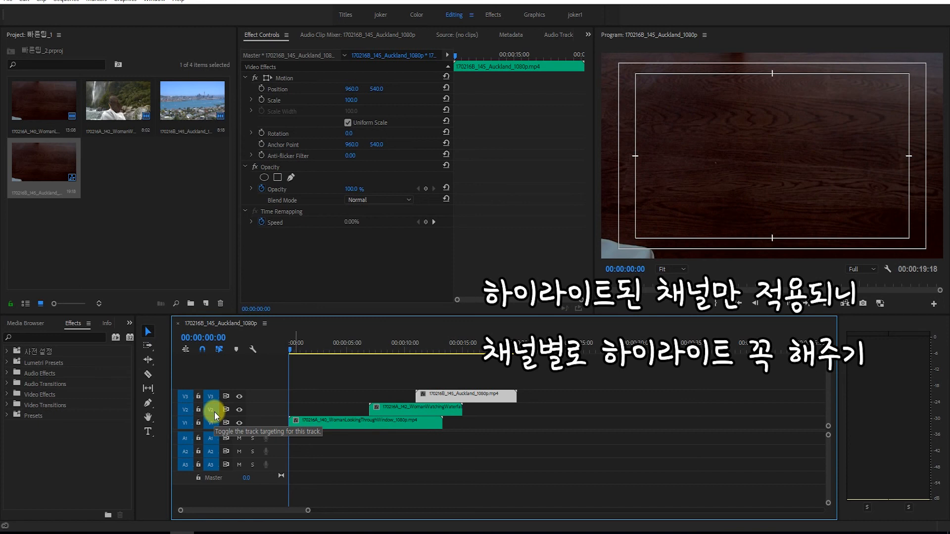
{"action": "key", "text": "Down"}
{"action": "key", "text": "Up"}
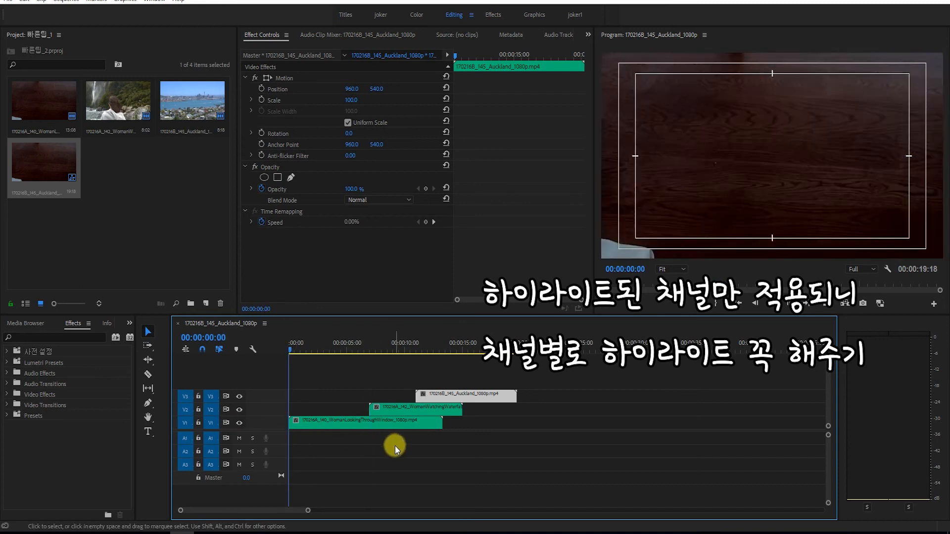
{"action": "key", "text": "Down"}
{"action": "key", "text": "Down"}
{"action": "key", "text": "Down"}
{"action": "key", "text": "Down"}
{"action": "key", "text": "Down"}
{"action": "key", "text": "Up"}
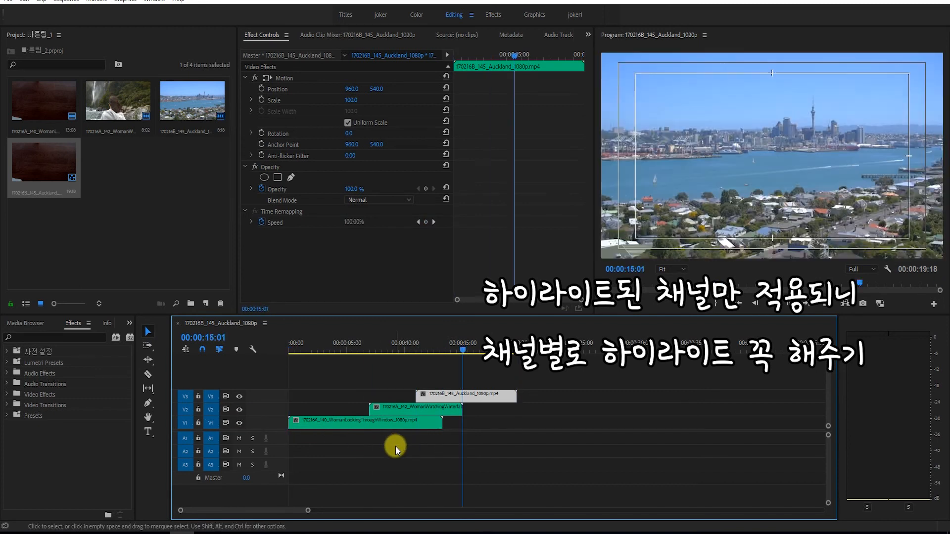
{"action": "key", "text": "Up"}
{"action": "key", "text": "Up"}
{"action": "key", "text": "Up"}
{"action": "key", "text": "Down"}
{"action": "key", "text": "Down"}
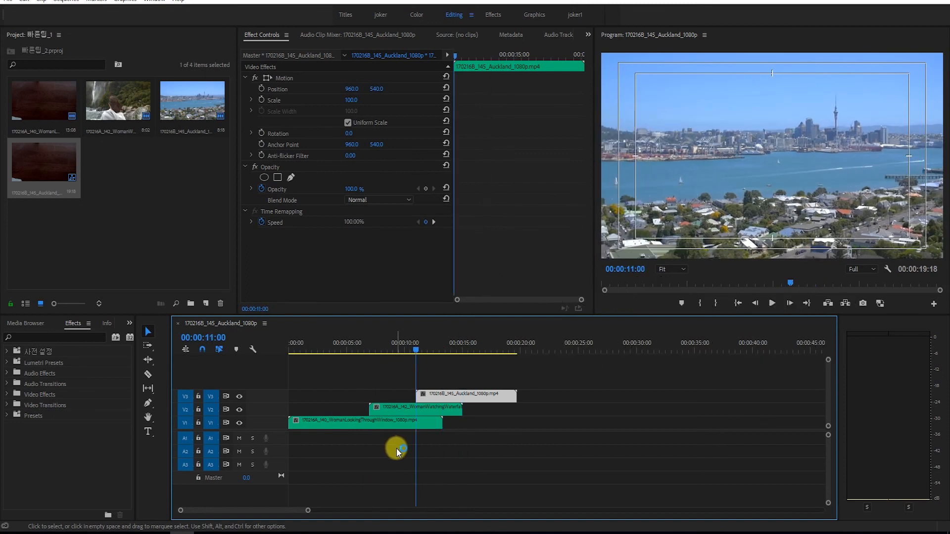
{"action": "key", "text": "Up"}
{"action": "key", "text": "Up"}
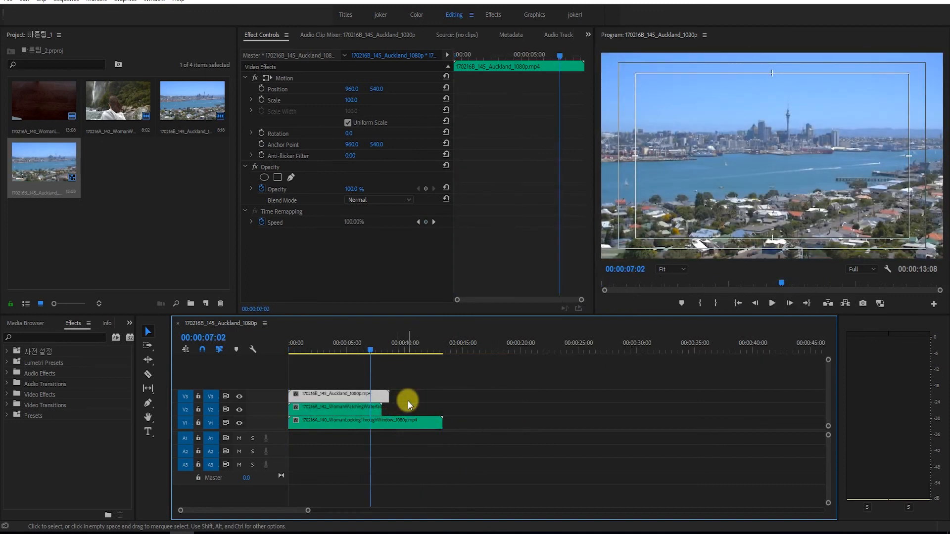
Step: Place the playhead at 00:00:05:01 and add a text title reading "dfdfdfdfdfdf" over the lower part of the frame
{"action": "mouse_move", "coordinate": [341, 352]}
{"action": "left_mouse_down"}
{"action": "mouse_move", "coordinate": [369, 352]}
{"action": "mouse_move", "coordinate": [346, 358]}
{"action": "left_mouse_up"}
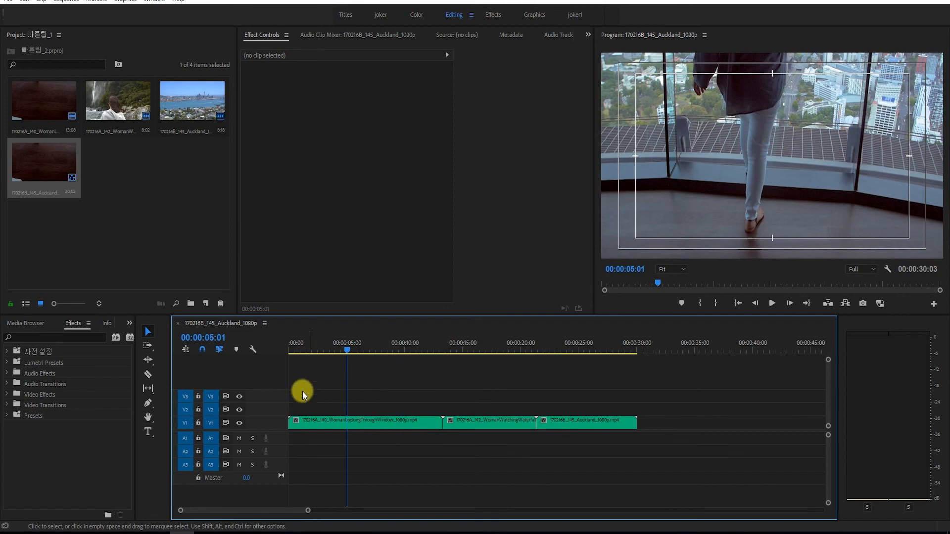
{"action": "left_click", "coordinate": [148, 432]}
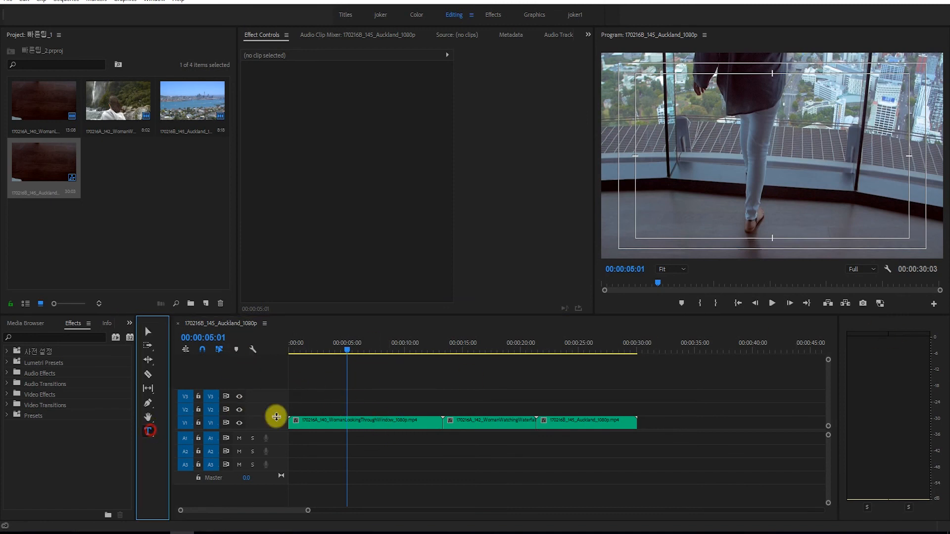
{"action": "left_click", "coordinate": [314, 411]}
{"action": "left_click", "coordinate": [693, 207]}
{"action": "type", "text": "dfdfdfdfdfdf"}
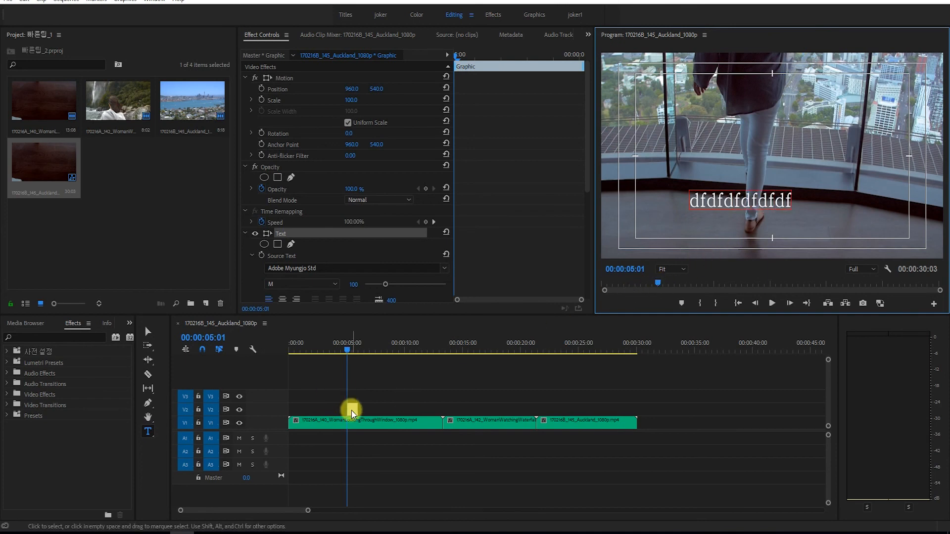
Step: Extend both ends of the title clip on V2 to span the full length of the first video clip
{"action": "left_click_drag", "start_coordinate": [356, 409], "coordinate": [440, 410]}
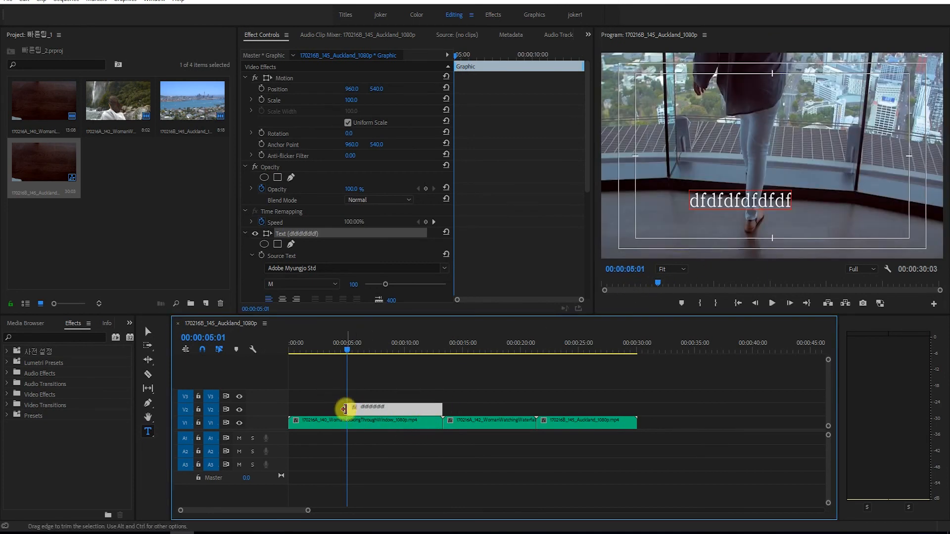
{"action": "left_click_drag", "start_coordinate": [348, 409], "coordinate": [277, 407]}
{"action": "left_click", "coordinate": [370, 409]}
Step: Create a Color Matte in red 8D3333 and place it on V3 above the title, extended to the first clip's length
{"action": "right_click", "coordinate": [95, 220]}
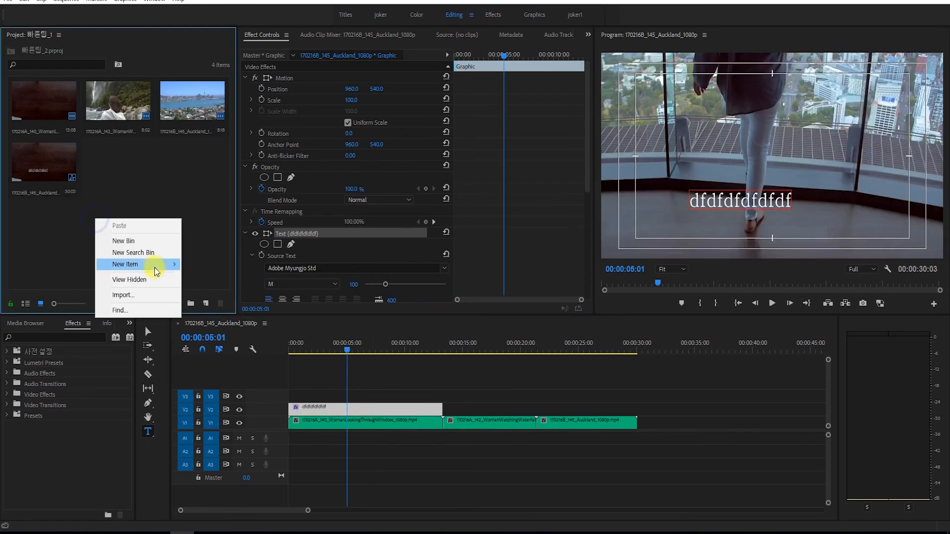
{"action": "mouse_move", "coordinate": [155, 265]}
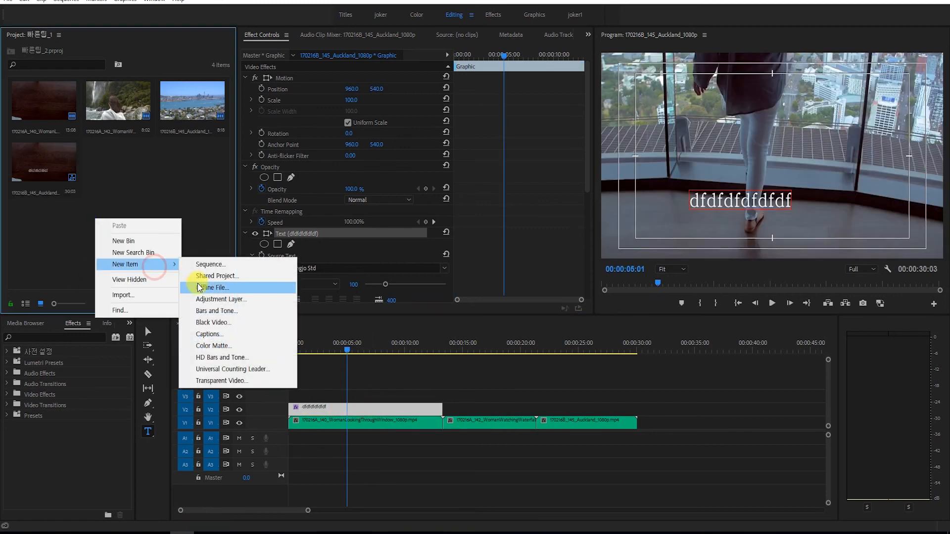
{"action": "left_click", "coordinate": [222, 345]}
{"action": "left_click", "coordinate": [489, 301]}
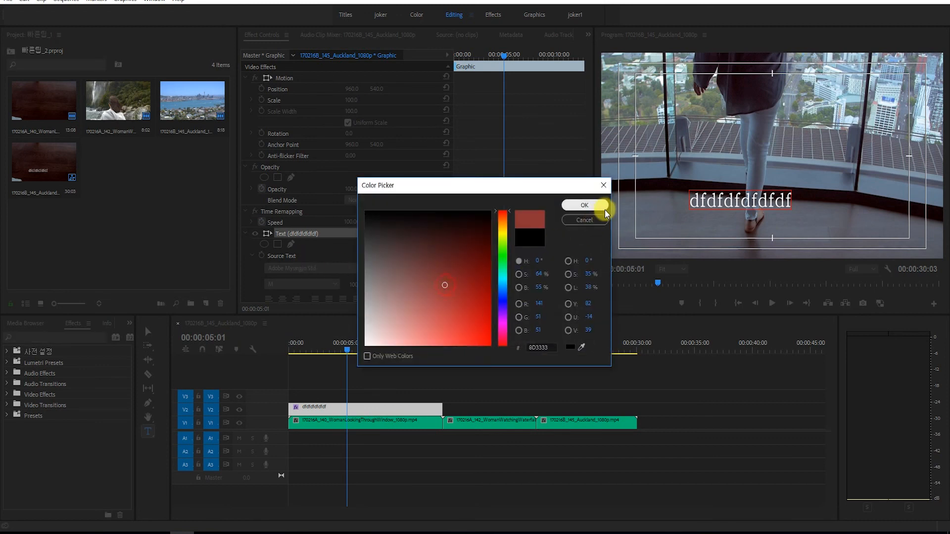
{"action": "left_click", "coordinate": [596, 208]}
{"action": "left_click", "coordinate": [475, 409]}
{"action": "left_click_drag", "start_coordinate": [118, 166], "coordinate": [294, 397]}
{"action": "left_click_drag", "start_coordinate": [299, 397], "coordinate": [442, 398]}
Step: Move the playhead to 00:00:08:05 and cut the matte, title and video clips there one by one with the Razor tool
{"action": "left_click_drag", "start_coordinate": [357, 359], "coordinate": [384, 369]}
{"action": "key", "text": "c"}
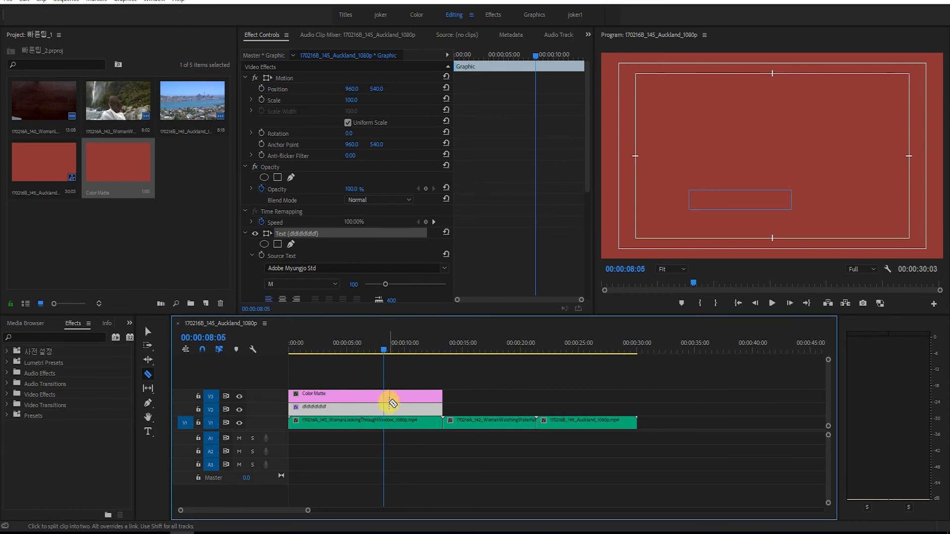
{"action": "left_click", "coordinate": [384, 394]}
{"action": "left_click", "coordinate": [384, 410]}
{"action": "left_click", "coordinate": [385, 421]}
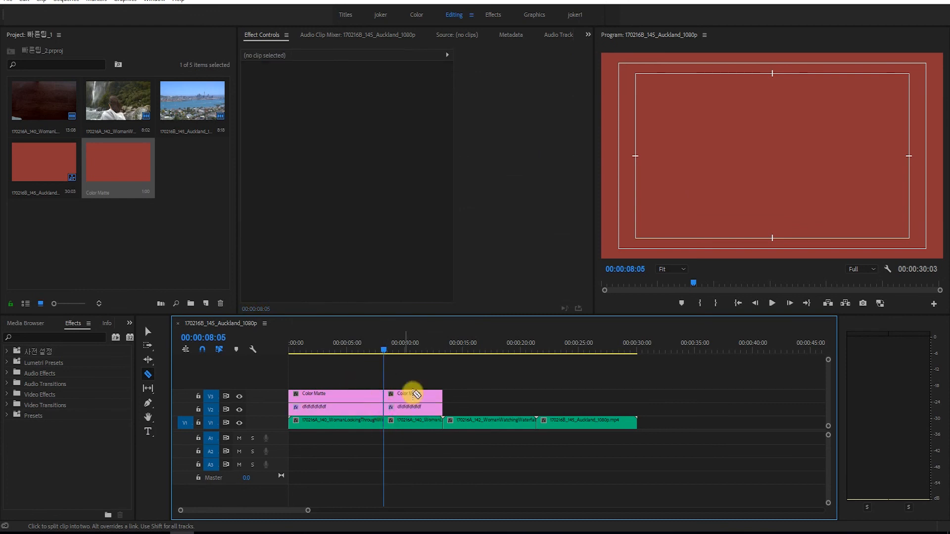
Step: Select the three stacked clip segments following the cut and delete them from the timeline
{"action": "key", "text": "v"}
{"action": "left_click_drag", "start_coordinate": [418, 465], "coordinate": [414, 386]}
{"action": "key", "text": "Delete"}
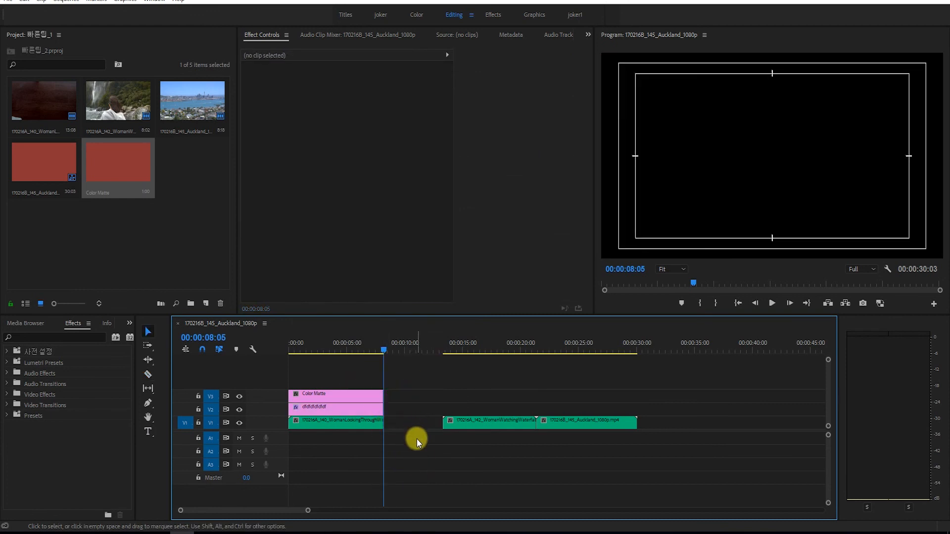
Step: Undo the deletion of the segments and the three individual cuts
{"action": "key", "text": "ctrl+z"}
{"action": "key", "text": "ctrl+z"}
{"action": "key", "text": "ctrl+z"}
{"action": "key", "text": "ctrl+z"}
Step: Move the playhead to 00:00:08:20 and use the Razor tool to cut all stacked tracks at once, there and at other points
{"action": "left_click", "coordinate": [390, 351]}
{"action": "key", "text": "c"}
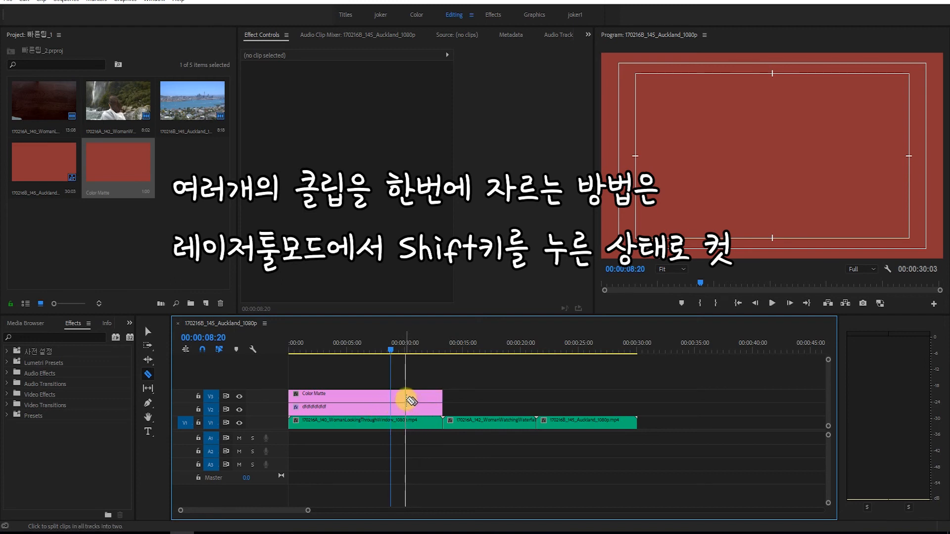
{"action": "left_click", "coordinate": [407, 404], "text": "shift"}
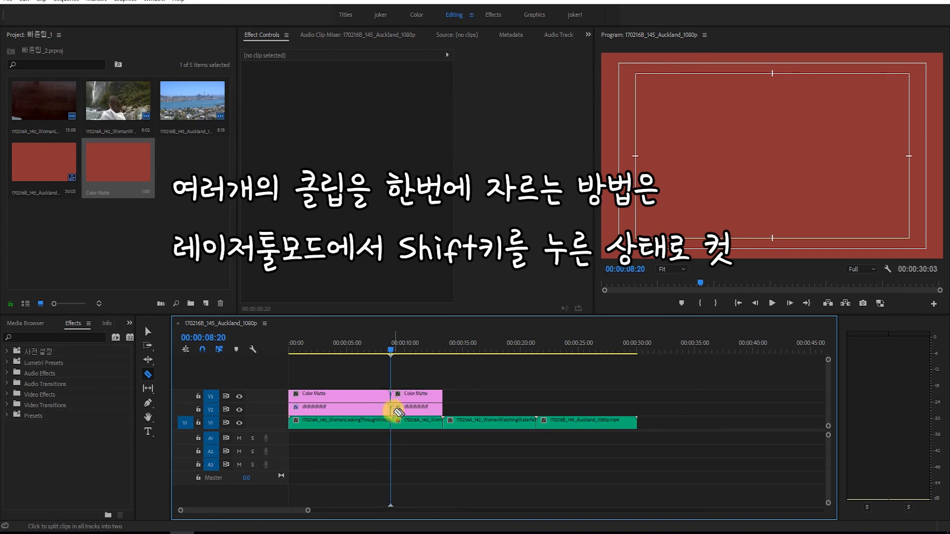
{"action": "left_click", "coordinate": [370, 403], "text": "shift"}
{"action": "left_click", "coordinate": [348, 408], "text": "shift"}
{"action": "left_click", "coordinate": [416, 405], "text": "shift"}
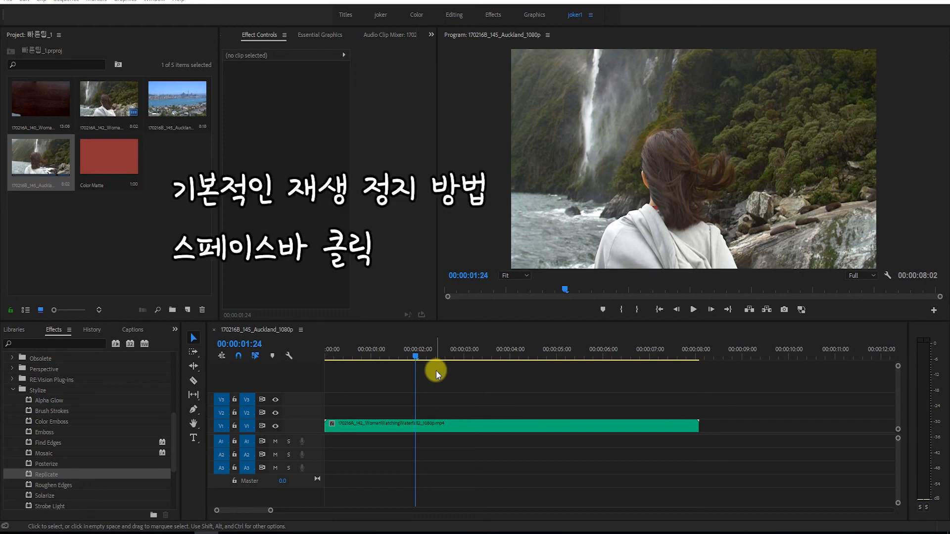
Step: Play and stop the waterfall clip sequence, and return the playhead to about 00:00:01:15
{"action": "left_click", "coordinate": [440, 369]}
{"action": "key", "text": "space"}
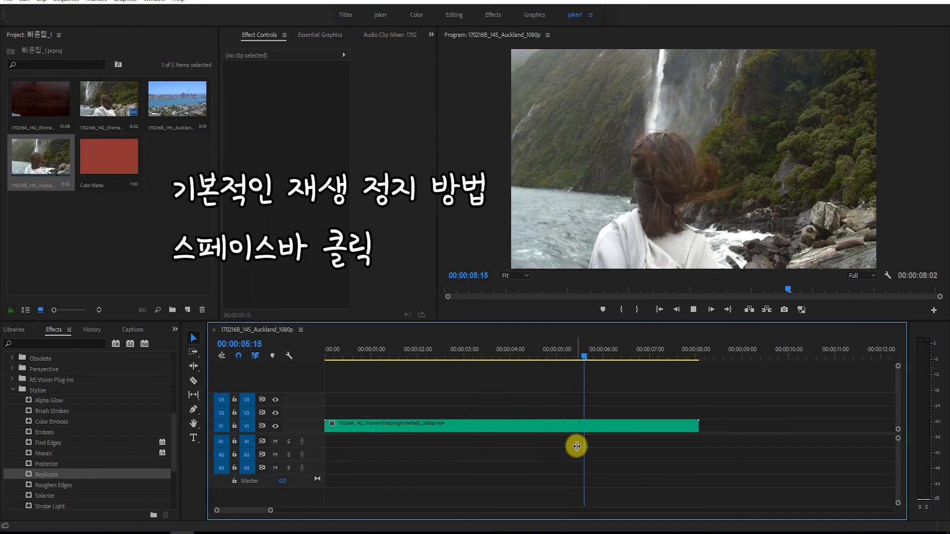
{"action": "key", "text": "space"}
{"action": "left_click_drag", "start_coordinate": [616, 355], "coordinate": [402, 371]}
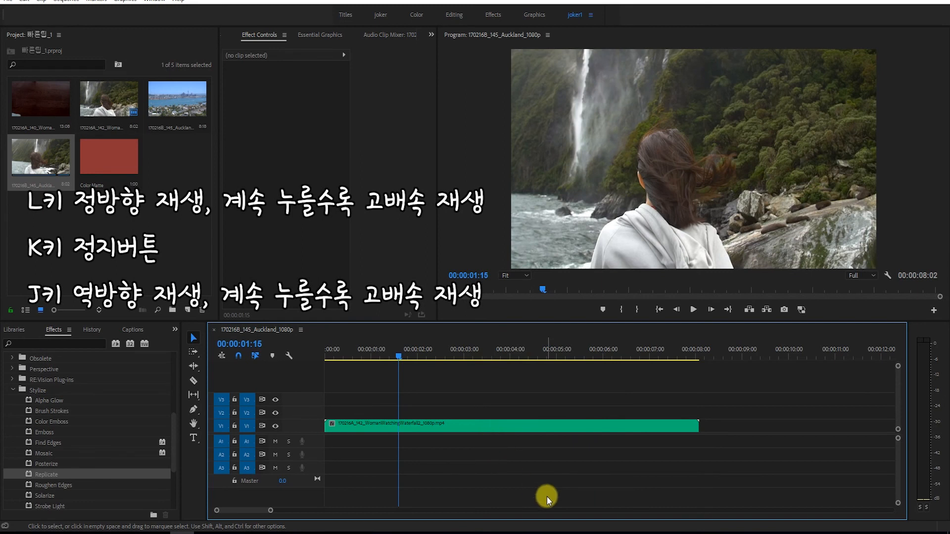
Step: Shuttle the sequence forward and in reverse at normal speed, stopping playback between runs
{"action": "key", "text": "l"}
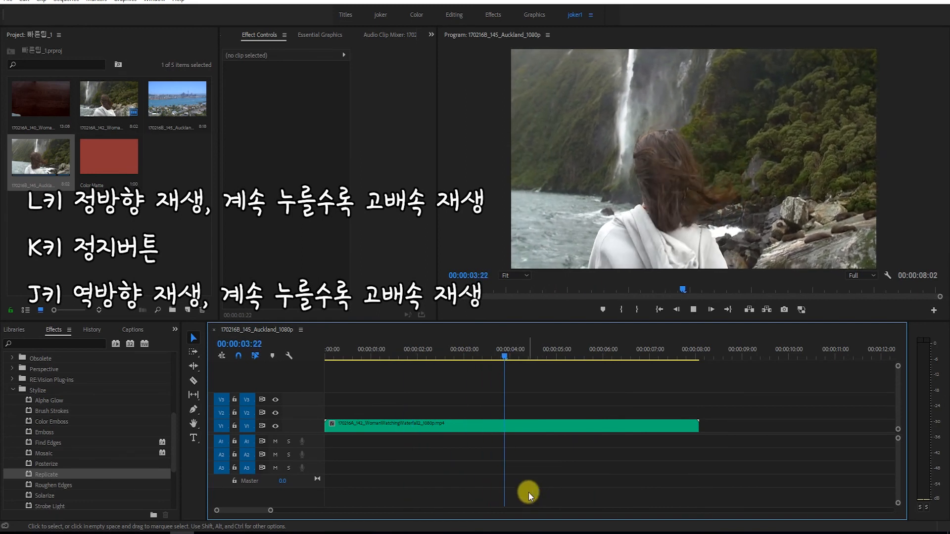
{"action": "key", "text": "k"}
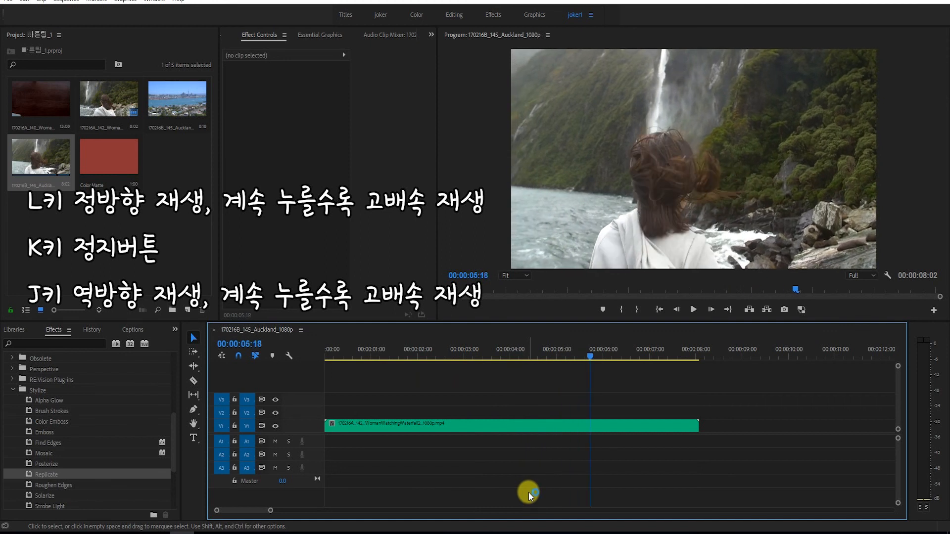
{"action": "key", "text": "j"}
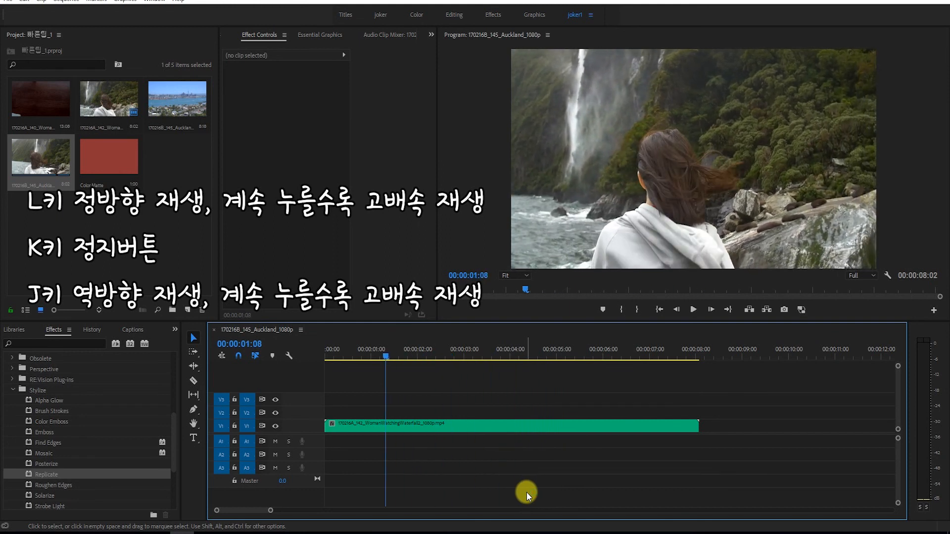
{"action": "key", "text": "l"}
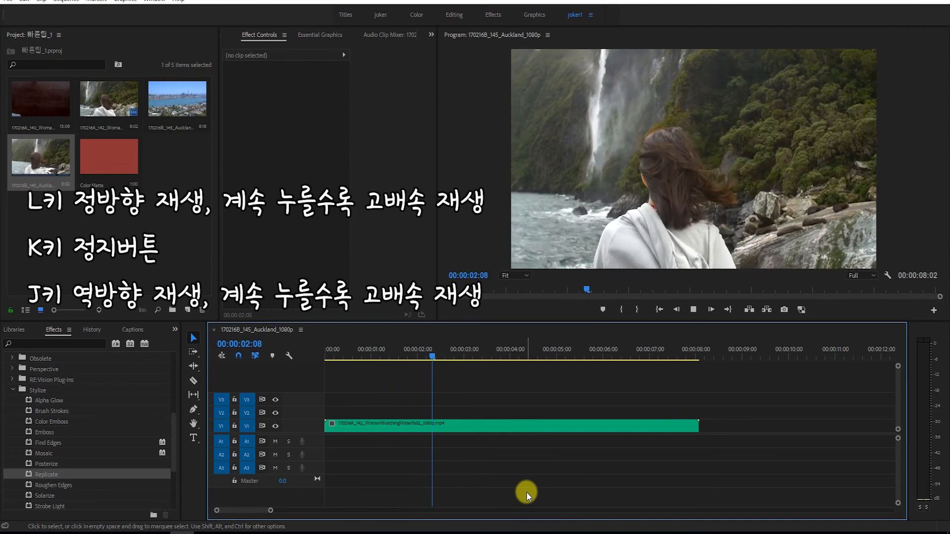
{"action": "key", "text": "k"}
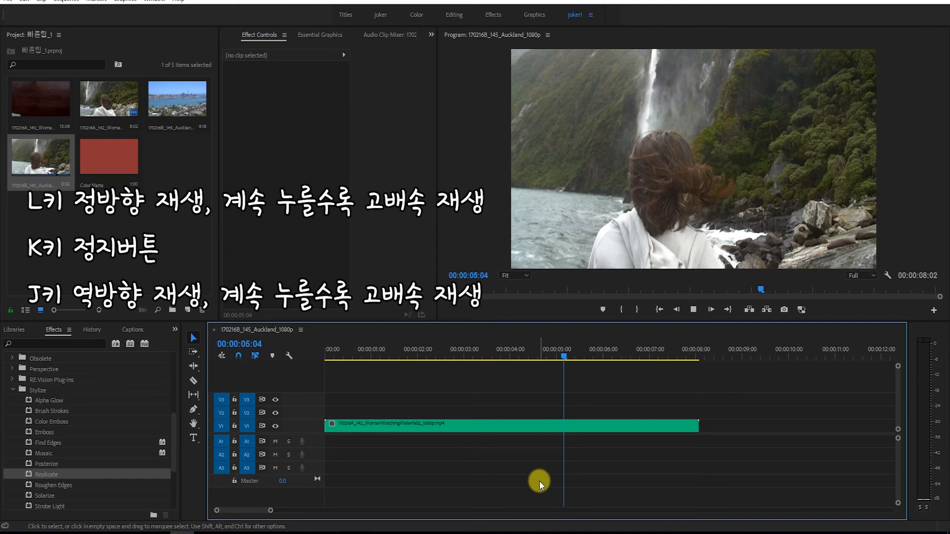
Step: Play the sequence in reverse at increased speed and stop it at about 00:00:00:12
{"action": "key", "text": "j"}
{"action": "key", "text": "j"}
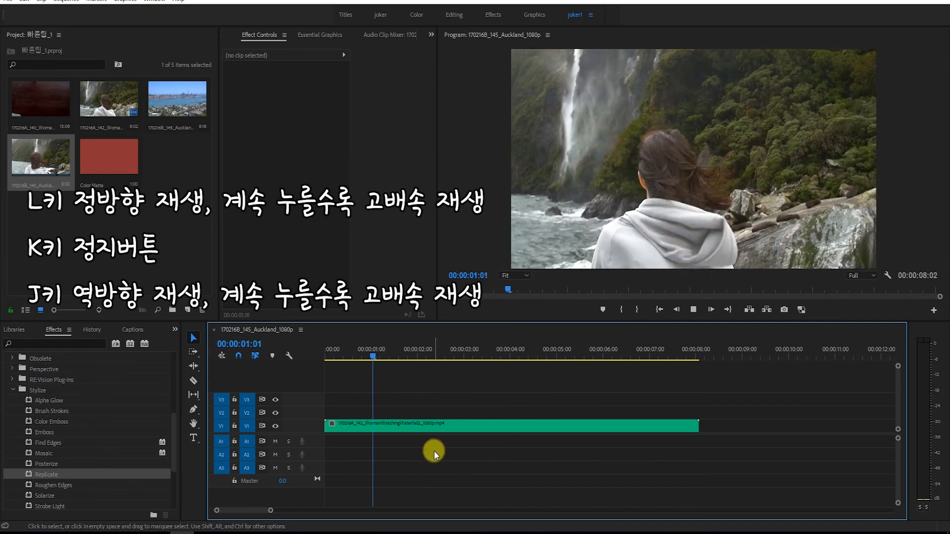
{"action": "key", "text": "k"}
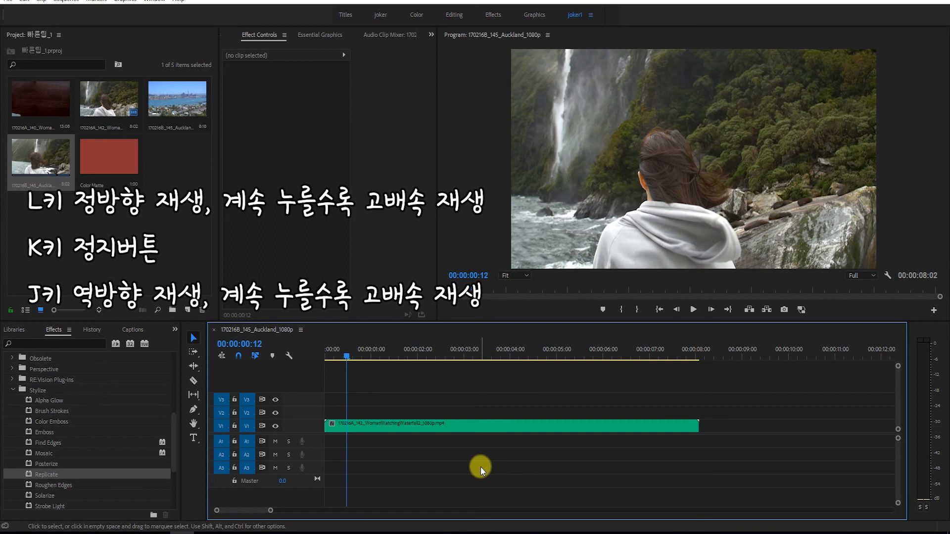
Step: Speed up forward playback by two levels, shuttle back in reverse, and stop playback
{"action": "key", "text": "l"}
{"action": "key", "text": "l"}
{"action": "key", "text": "l"}
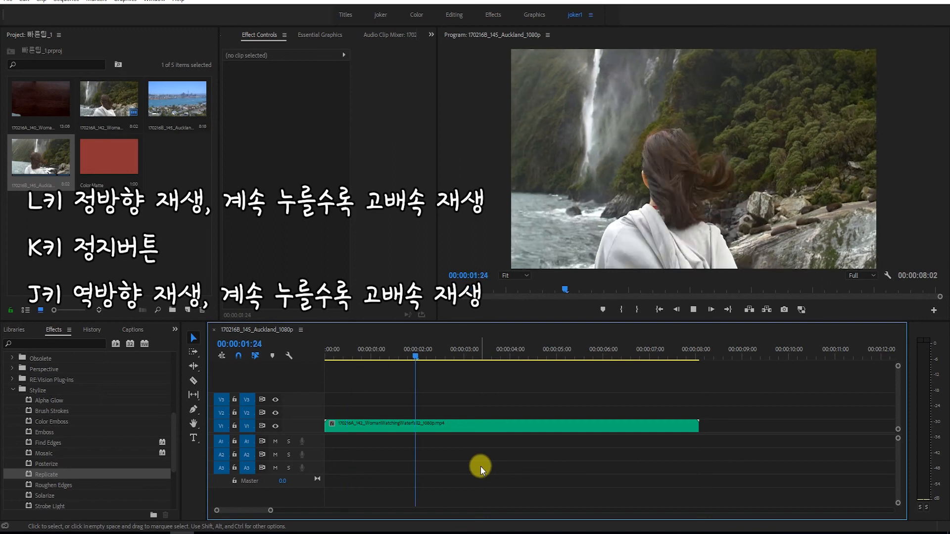
{"action": "key", "text": "j"}
{"action": "key", "text": "j"}
{"action": "key", "text": "j"}
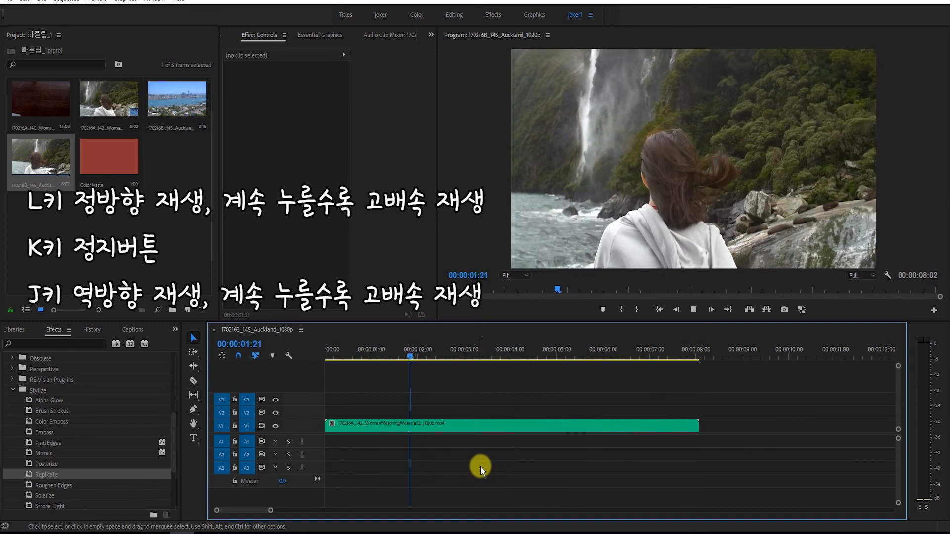
{"action": "key", "text": "k"}
Step: Repeat the accelerated shuttle through most of the sequence forward and in reverse, ending with playback stopped
{"action": "key", "text": "l"}
{"action": "key", "text": "l"}
{"action": "key", "text": "l"}
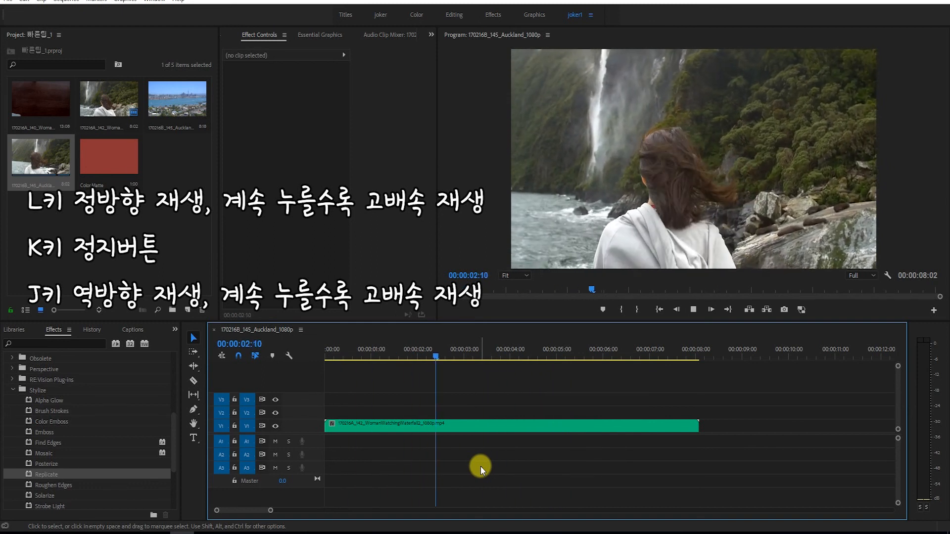
{"action": "key", "text": "k"}
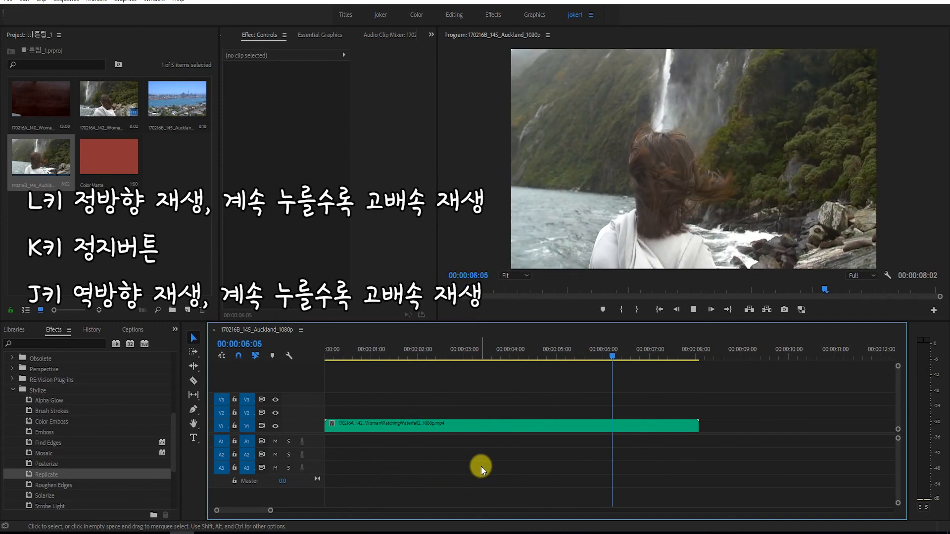
{"action": "key", "text": "j"}
{"action": "key", "text": "j"}
{"action": "key", "text": "j"}
{"action": "key", "text": "l"}
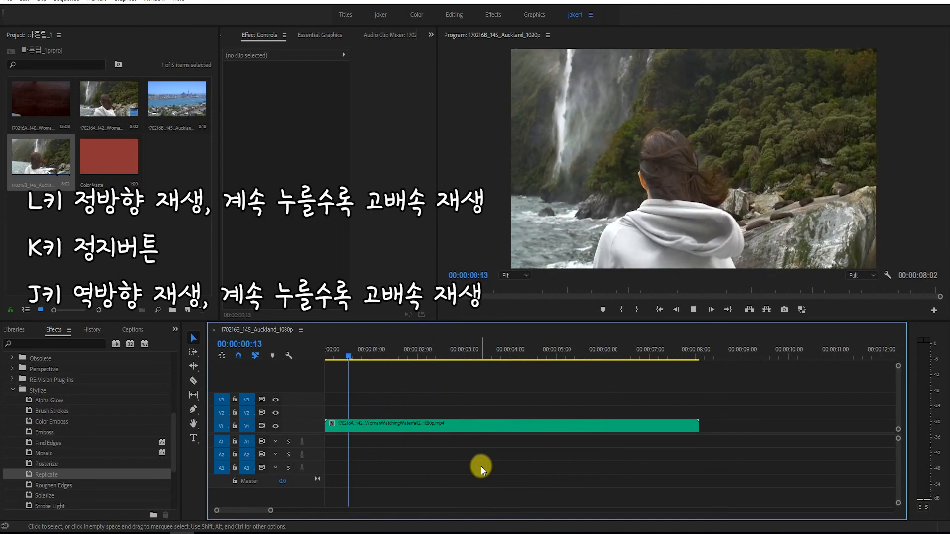
{"action": "key", "text": "k"}
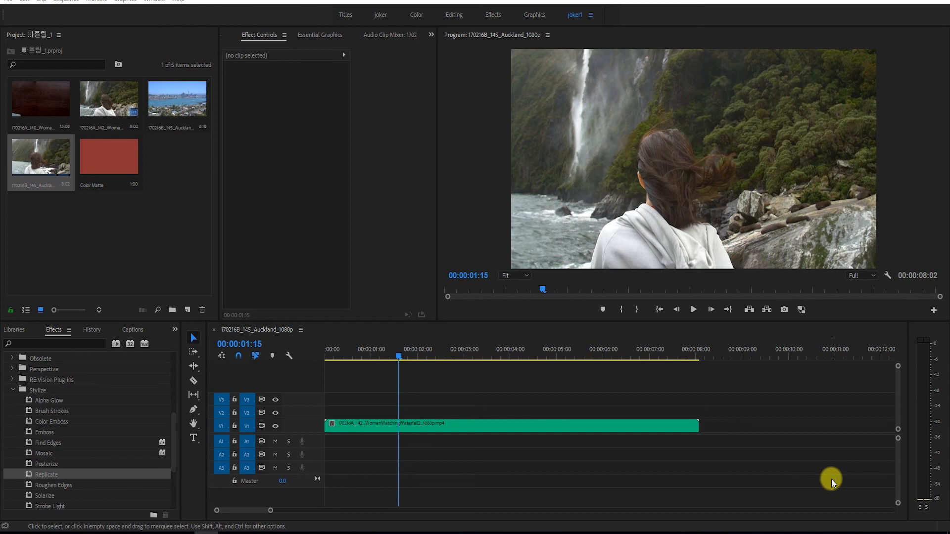
Step: Play the unmodified waterfall clip from about 00:00:01:23, stop it, and park the playhead at about 00:00:02:19
{"action": "left_click_drag", "start_coordinate": [381, 356], "coordinate": [411, 362]}
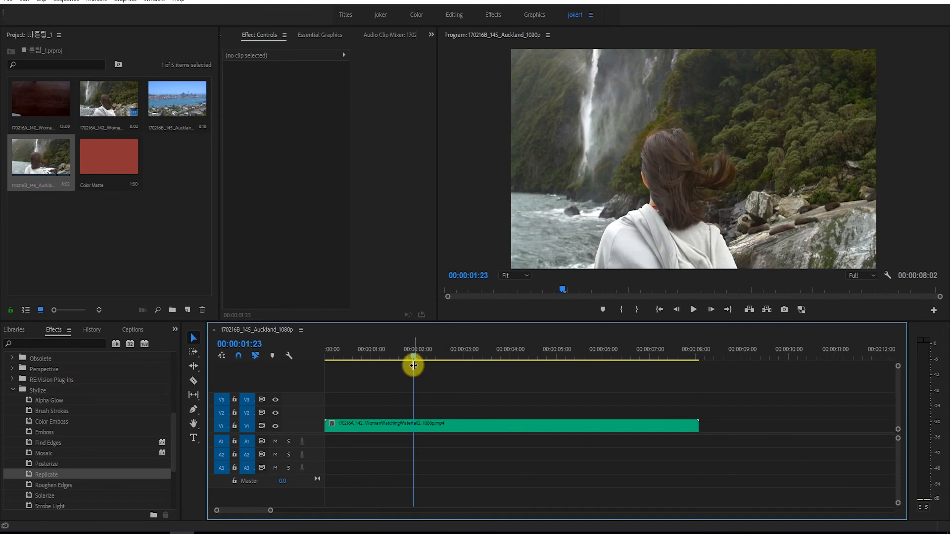
{"action": "key", "text": "space"}
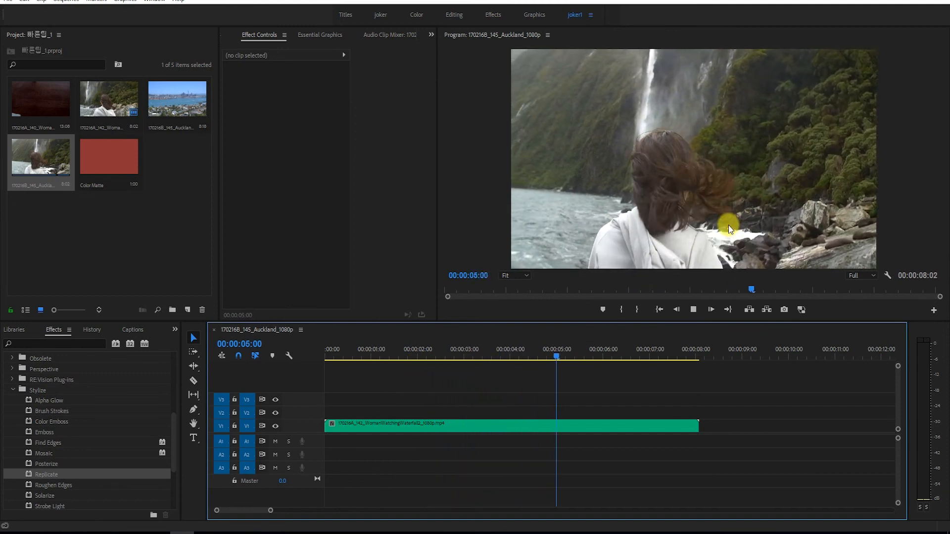
{"action": "key", "text": "space"}
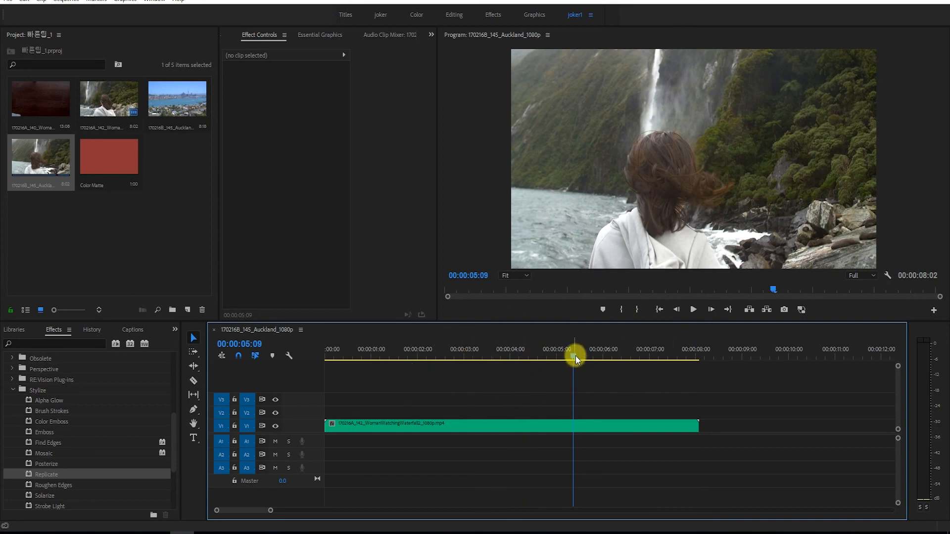
{"action": "left_click_drag", "start_coordinate": [574, 356], "coordinate": [454, 360]}
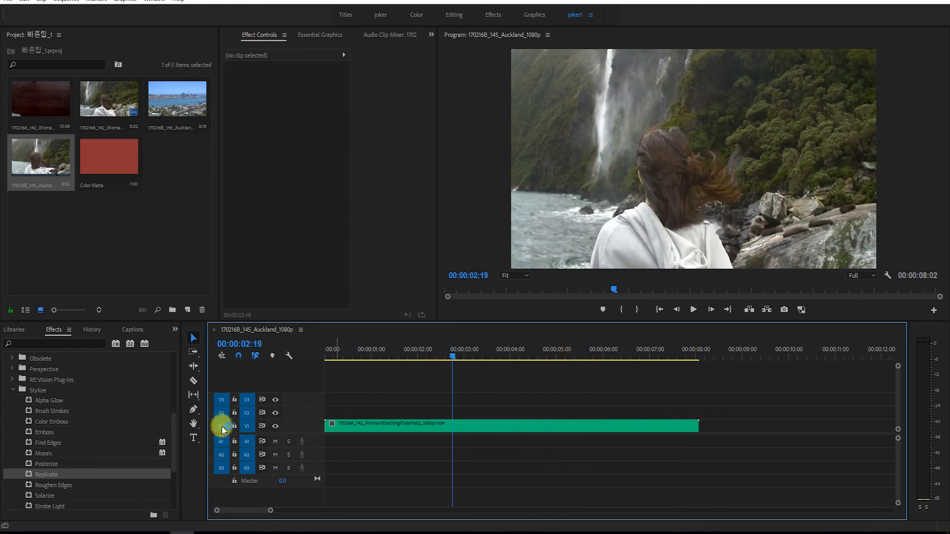
Step: Apply the Replicate video effect to the waterfall clip on V1 and briefly play the result from about 00:00:03:10
{"action": "left_click_drag", "start_coordinate": [171, 423], "coordinate": [176, 446]}
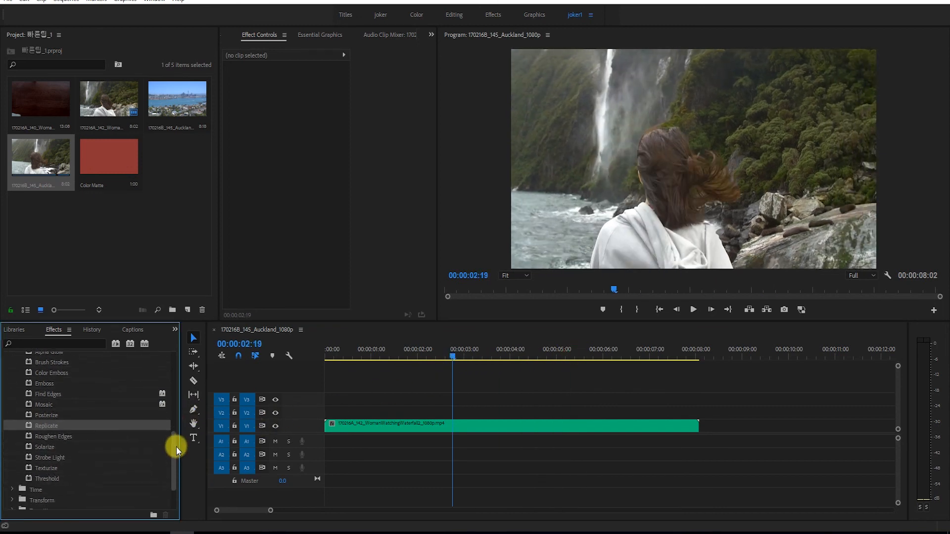
{"action": "left_click_drag", "start_coordinate": [69, 429], "coordinate": [411, 422]}
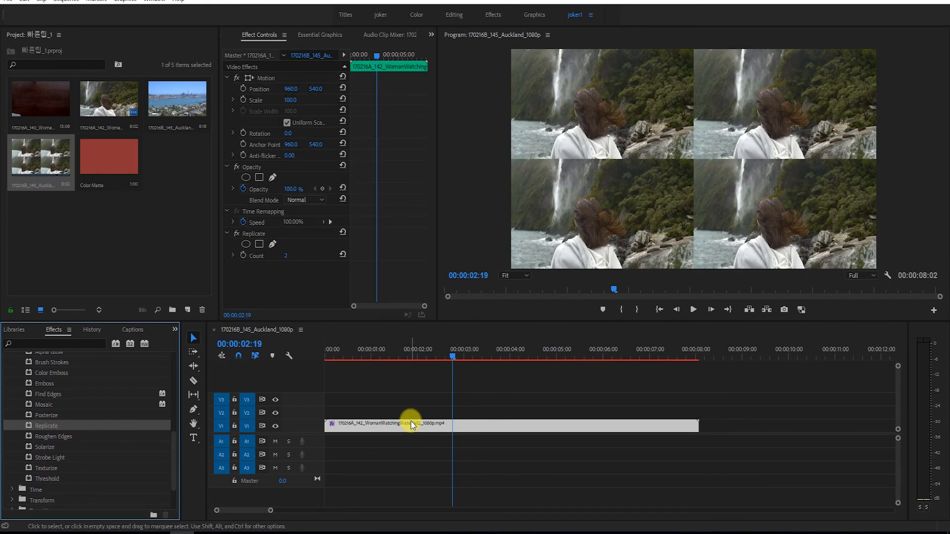
{"action": "left_click", "coordinate": [452, 355]}
{"action": "left_click_drag", "start_coordinate": [451, 354], "coordinate": [483, 363]}
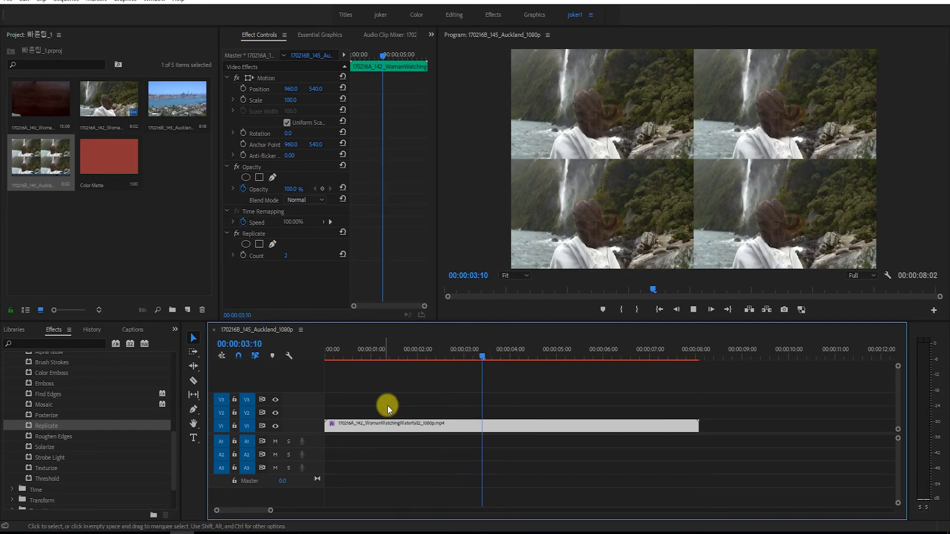
{"action": "key", "text": "space"}
Step: Find the Find Edges video effect and apply it to the waterfall clip on V1
{"action": "left_click", "coordinate": [79, 343]}
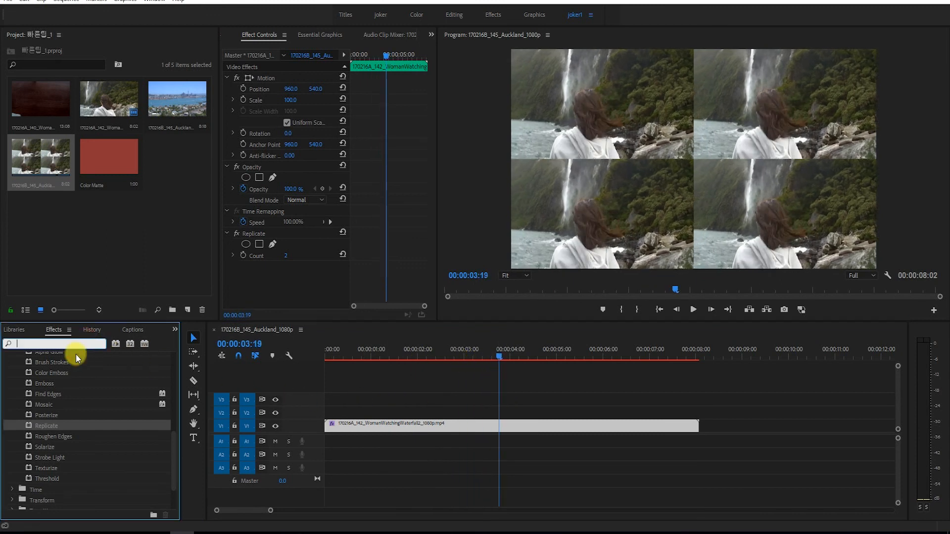
{"action": "type", "text": "FIND"}
{"action": "left_click_drag", "start_coordinate": [58, 423], "coordinate": [431, 437]}
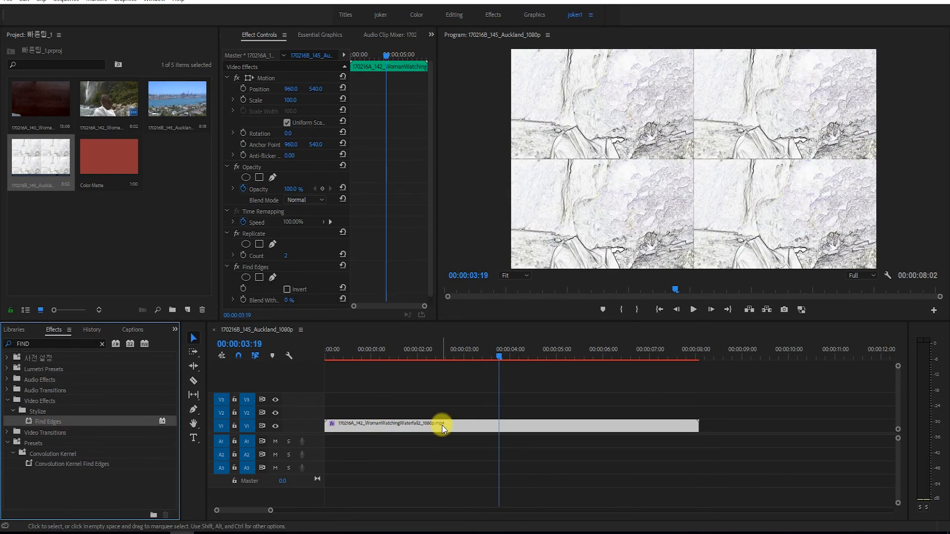
Step: Apply the Unsharp Mask effect to the waterfall clip, with Amount set to 81 and Radius to 36
{"action": "double_click", "coordinate": [75, 345]}
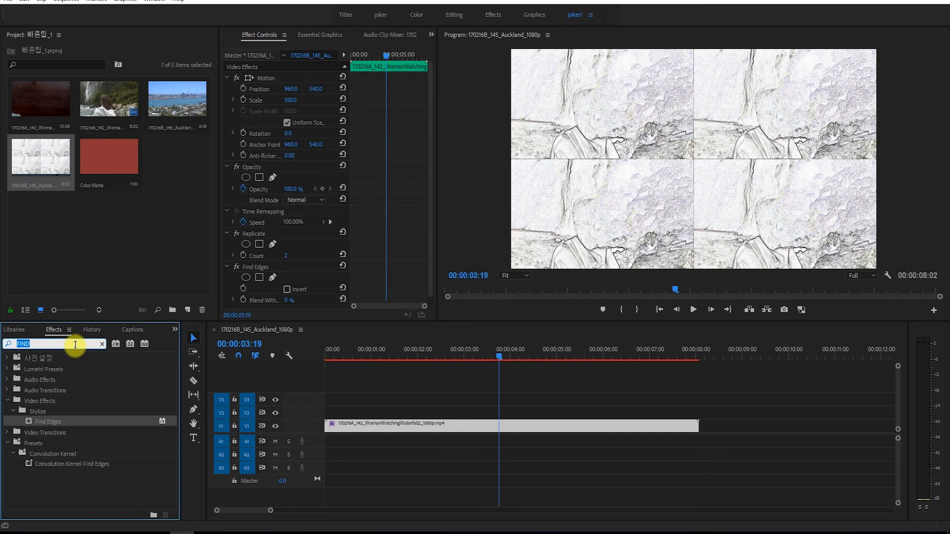
{"action": "type", "text": "UNSHARP"}
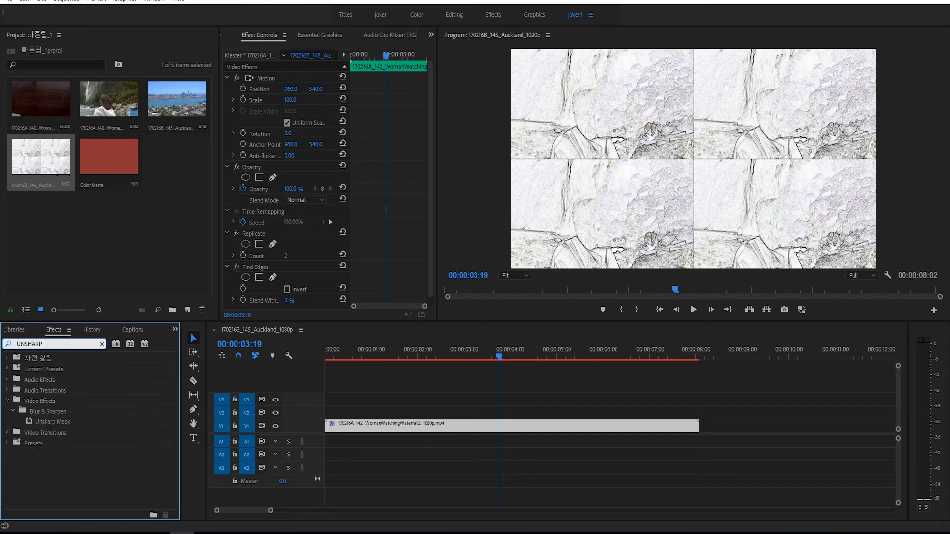
{"action": "left_click_drag", "start_coordinate": [75, 421], "coordinate": [477, 424]}
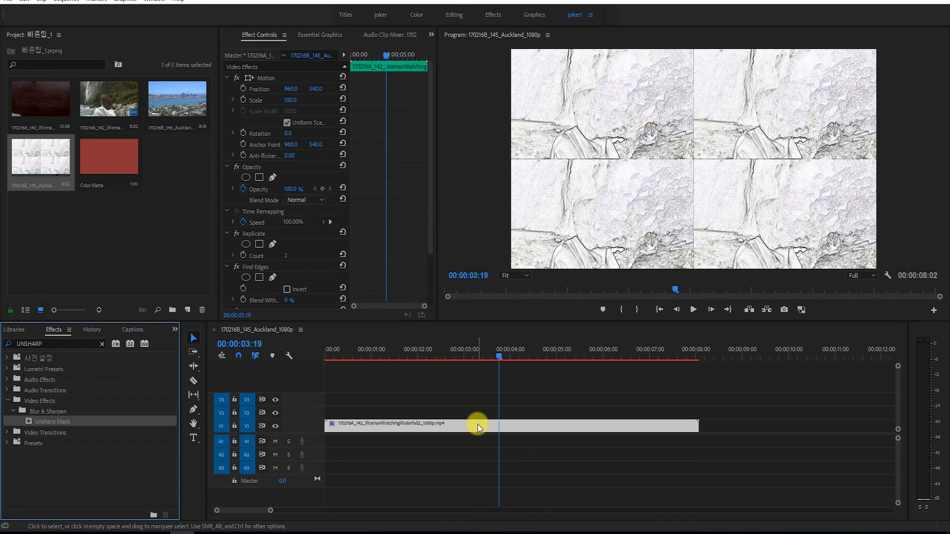
{"action": "left_click", "coordinate": [422, 236]}
{"action": "scroll", "coordinate": [422, 235], "scroll_direction": "down", "scroll_amount": 3}
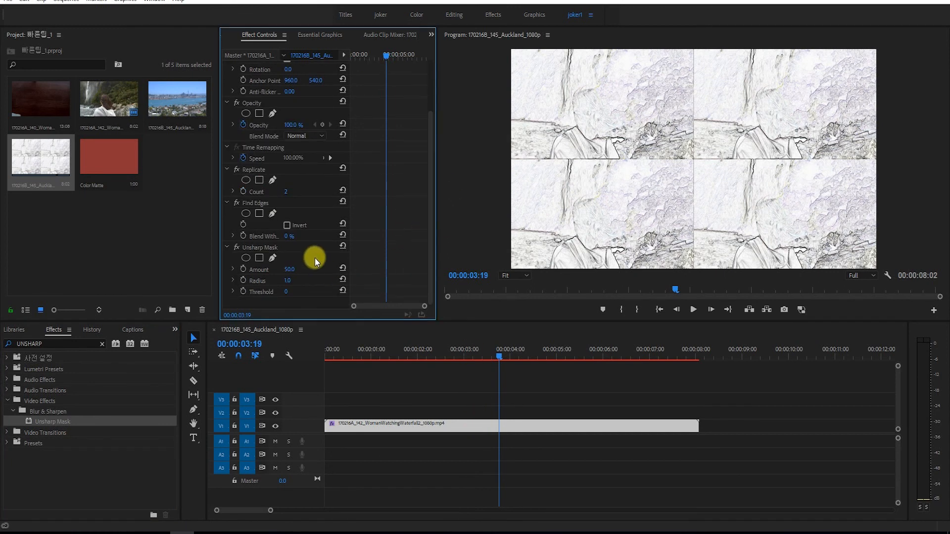
{"action": "mouse_move", "coordinate": [292, 272]}
{"action": "left_mouse_down"}
{"action": "mouse_move", "coordinate": [307, 272]}
{"action": "mouse_move", "coordinate": [299, 281]}
{"action": "left_mouse_up"}
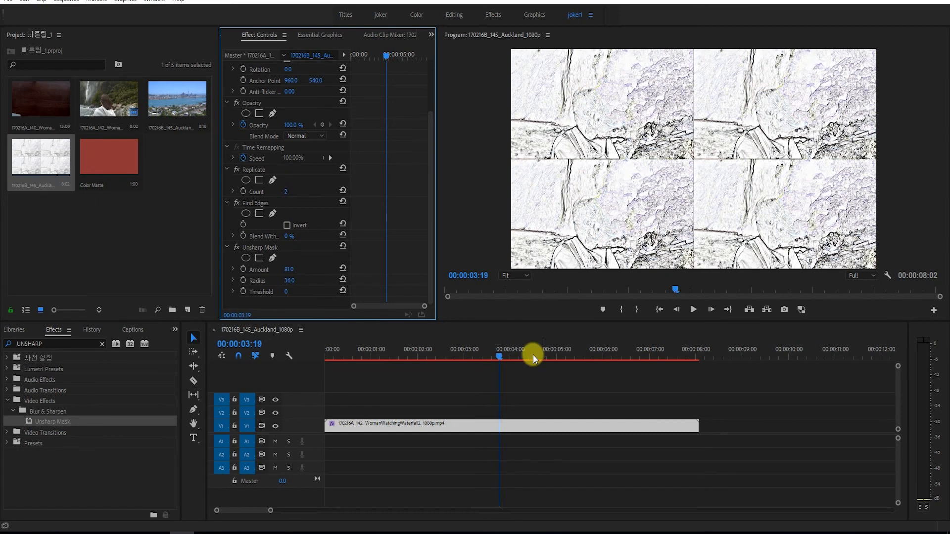
Step: Play the unrendered effects from the sequence start, and move the playhead to about 00:00:02:08
{"action": "left_click_drag", "start_coordinate": [504, 358], "coordinate": [395, 369]}
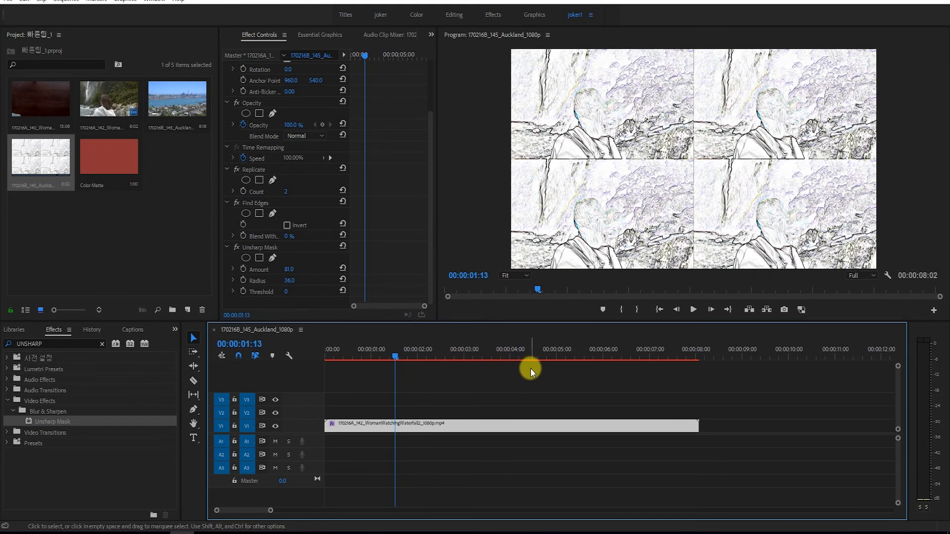
{"action": "left_click", "coordinate": [523, 436]}
{"action": "key", "text": "Home"}
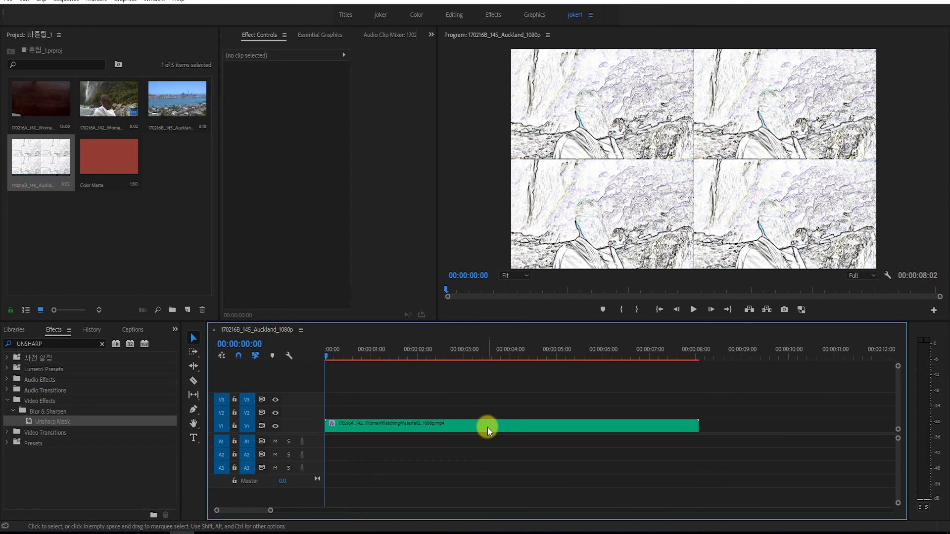
{"action": "key", "text": "space"}
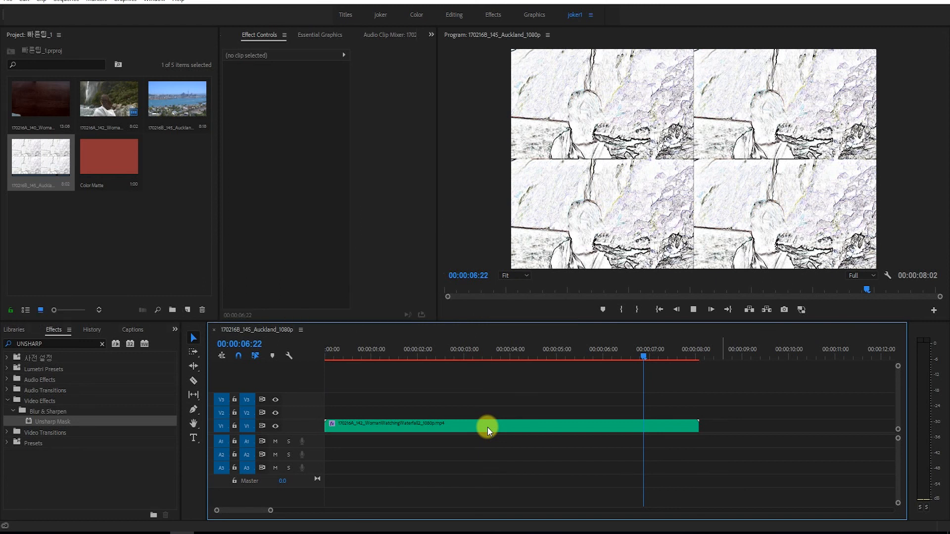
{"action": "left_click_drag", "start_coordinate": [710, 349], "coordinate": [432, 355]}
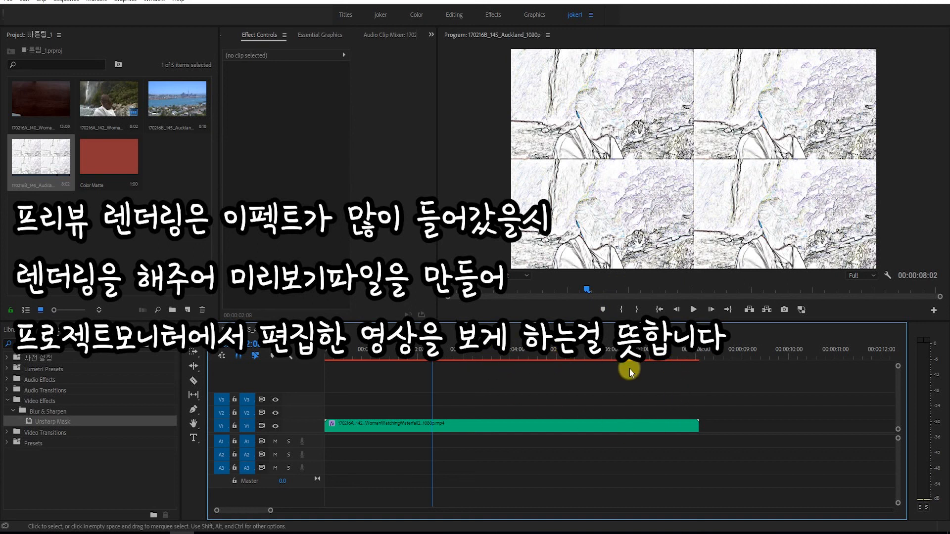
Step: Render the preview of the sequence's effects from its start, and replay the rendered section from about 00:00:00:17
{"action": "left_click_drag", "start_coordinate": [430, 358], "coordinate": [324, 366]}
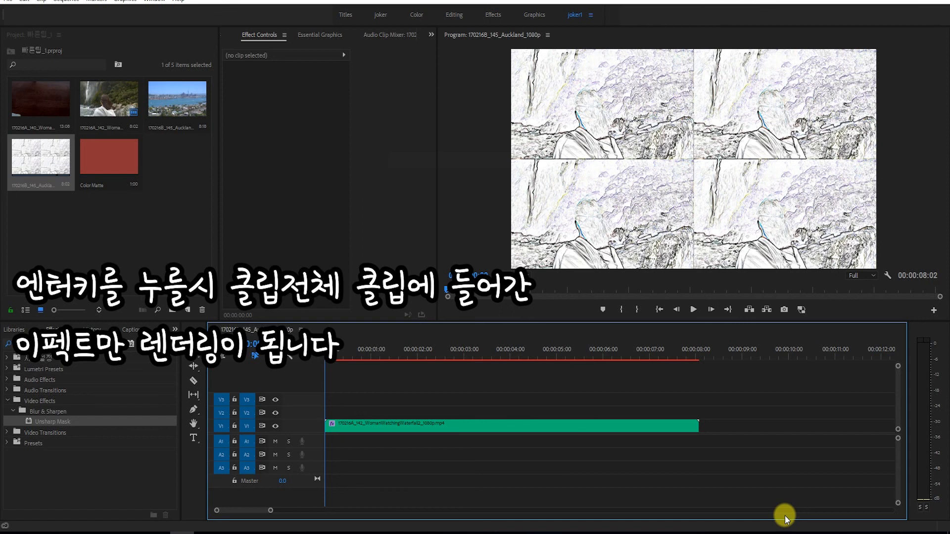
{"action": "key", "text": "Return"}
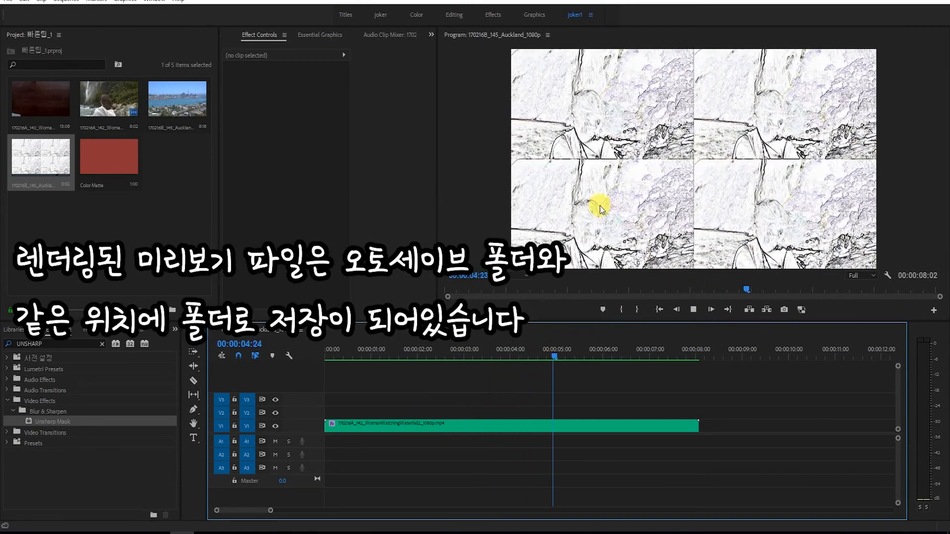
{"action": "left_click_drag", "start_coordinate": [662, 357], "coordinate": [358, 360]}
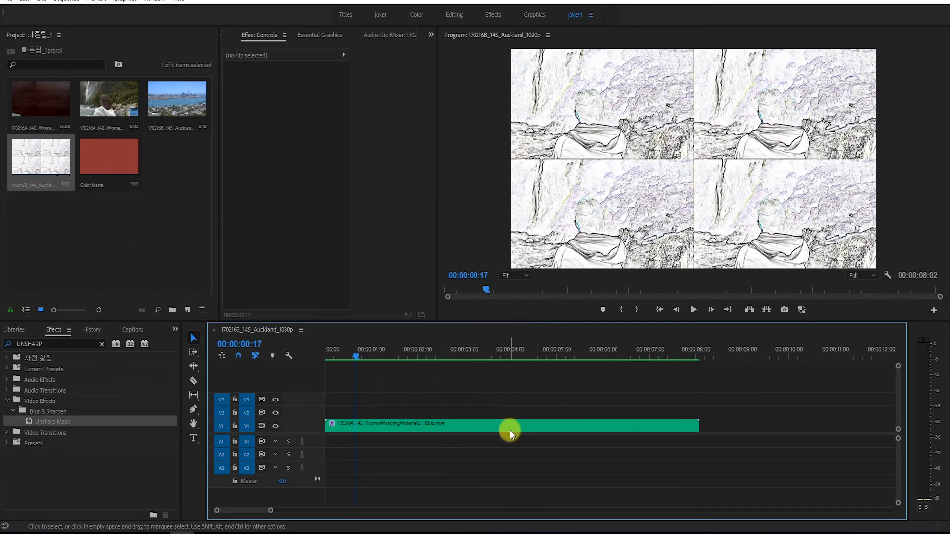
{"action": "key", "text": "space"}
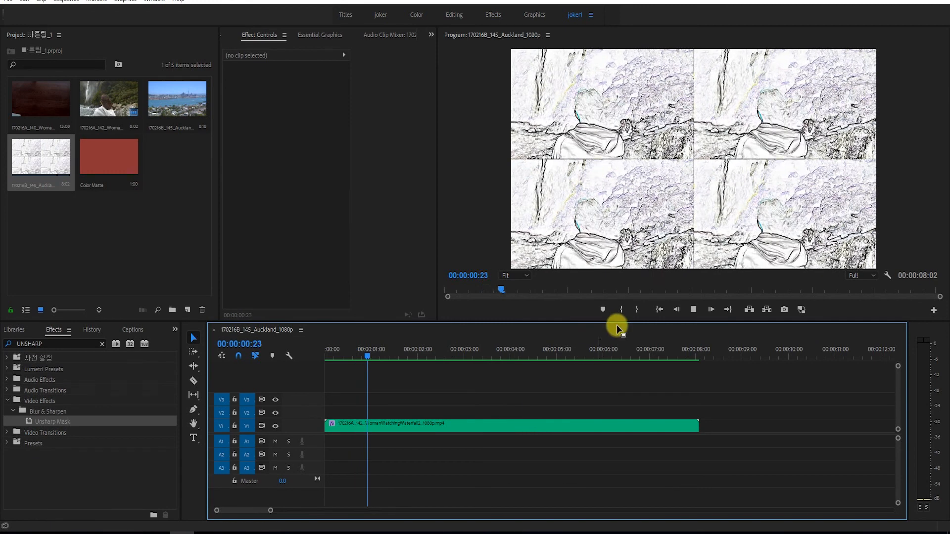
{"action": "key", "text": "space"}
Step: Undo the Unsharp Mask, Find Edges and Replicate effects on the waterfall clip
{"action": "key", "text": "ctrl+z"}
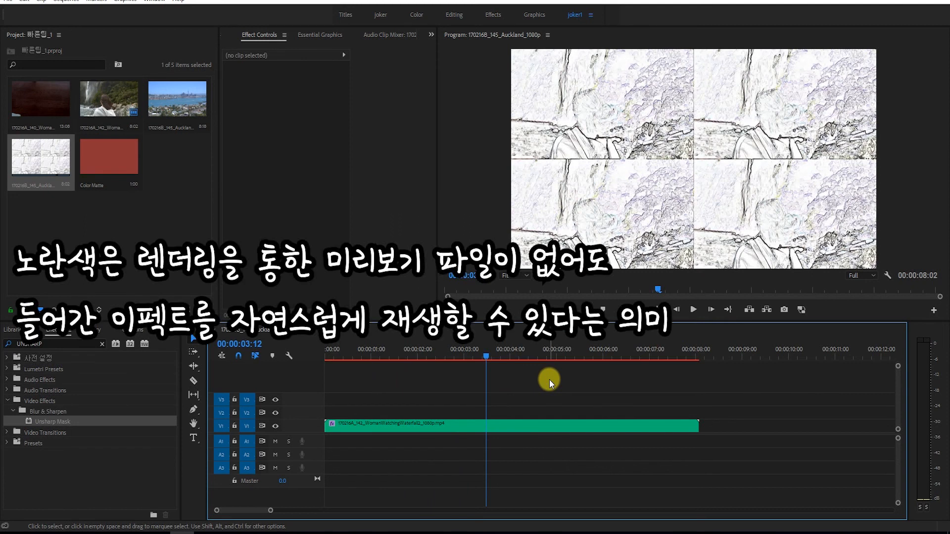
{"action": "key", "text": "ctrl+z"}
{"action": "key", "text": "ctrl+z"}
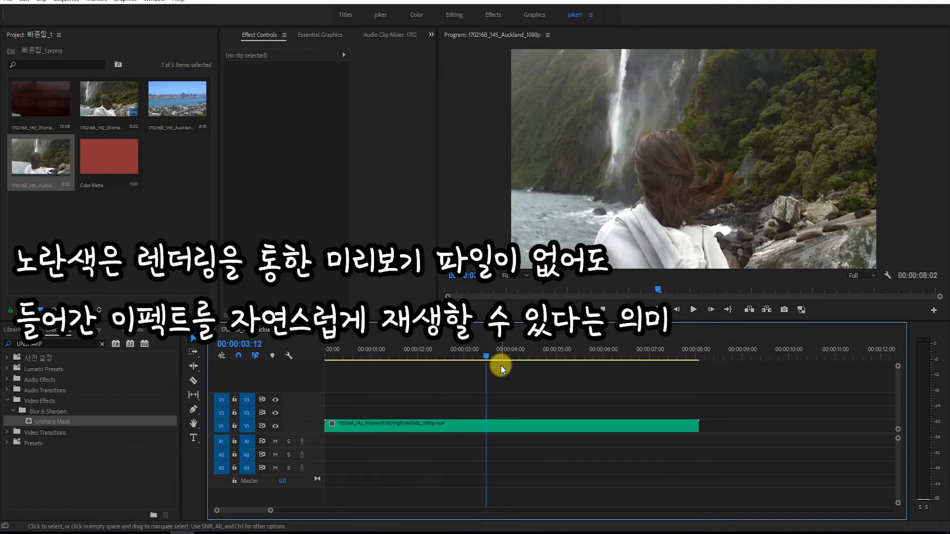
Step: Play the clip without effects from about 00:00:02:12 and stop at about 00:00:05:10
{"action": "mouse_move", "coordinate": [487, 346]}
{"action": "left_mouse_down"}
{"action": "mouse_move", "coordinate": [413, 357]}
{"action": "mouse_move", "coordinate": [489, 358]}
{"action": "mouse_move", "coordinate": [440, 357]}
{"action": "left_mouse_up"}
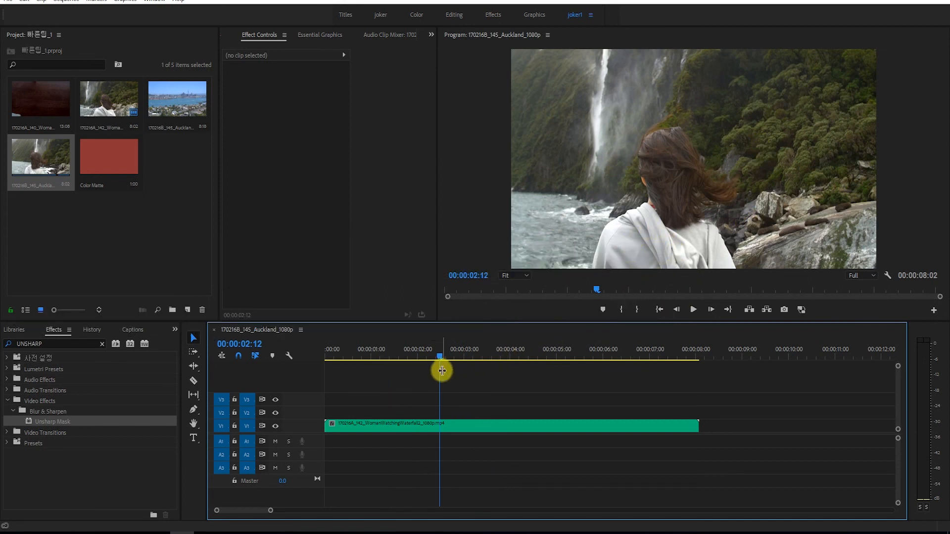
{"action": "key", "text": "space"}
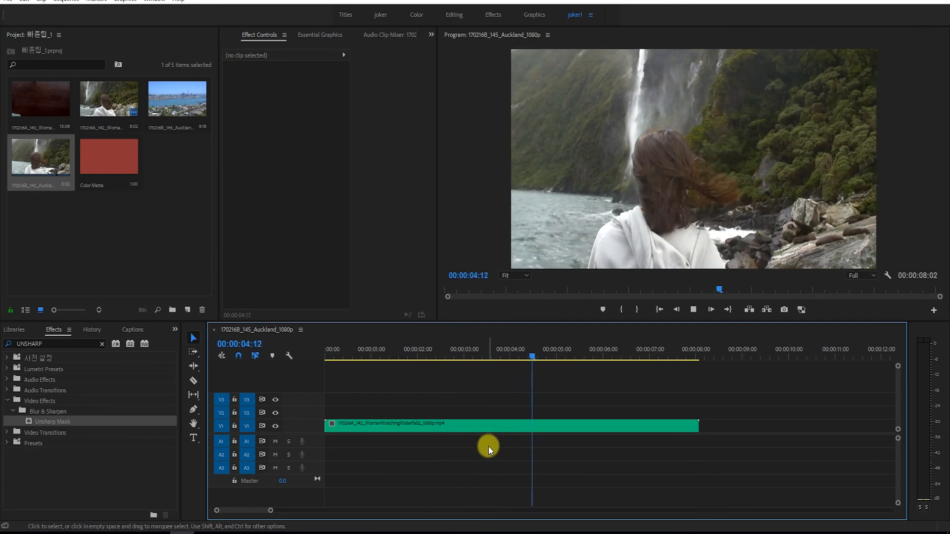
{"action": "key", "text": "space"}
Step: Apply only the Find Edges effect to the waterfall clip and play the sequence from its start
{"action": "left_click", "coordinate": [460, 426]}
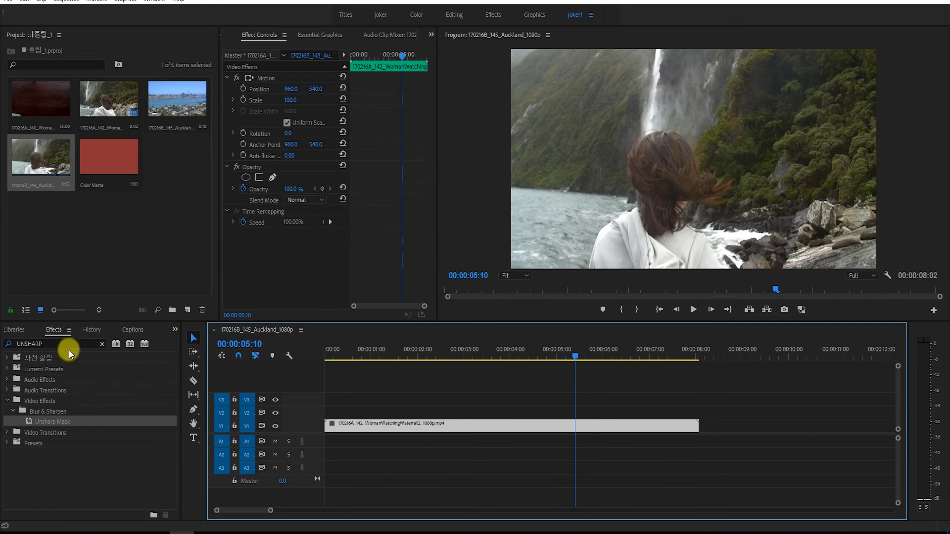
{"action": "left_click_drag", "start_coordinate": [69, 346], "coordinate": [2, 350]}
{"action": "type", "text": "S"}
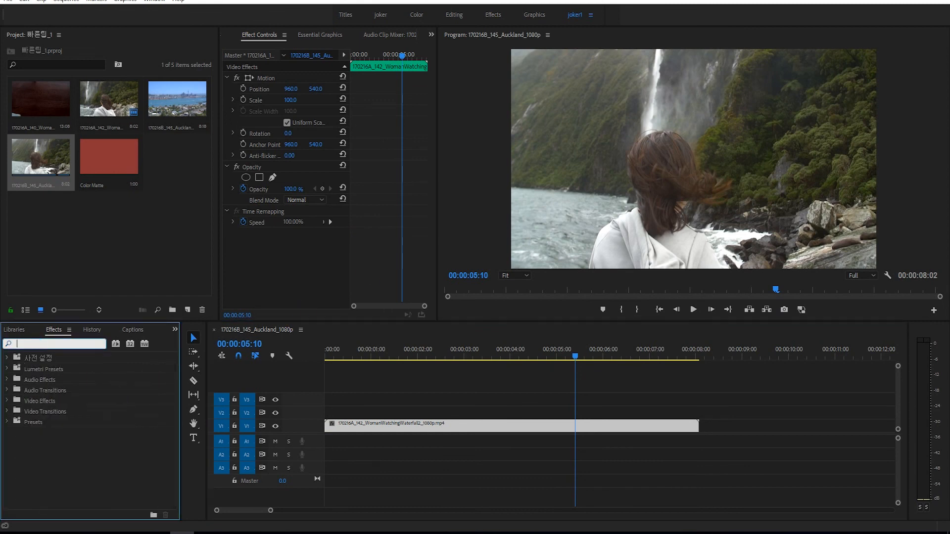
{"action": "key", "text": "BackSpace"}
{"action": "type", "text": "FIND"}
{"action": "left_click_drag", "start_coordinate": [55, 420], "coordinate": [417, 423]}
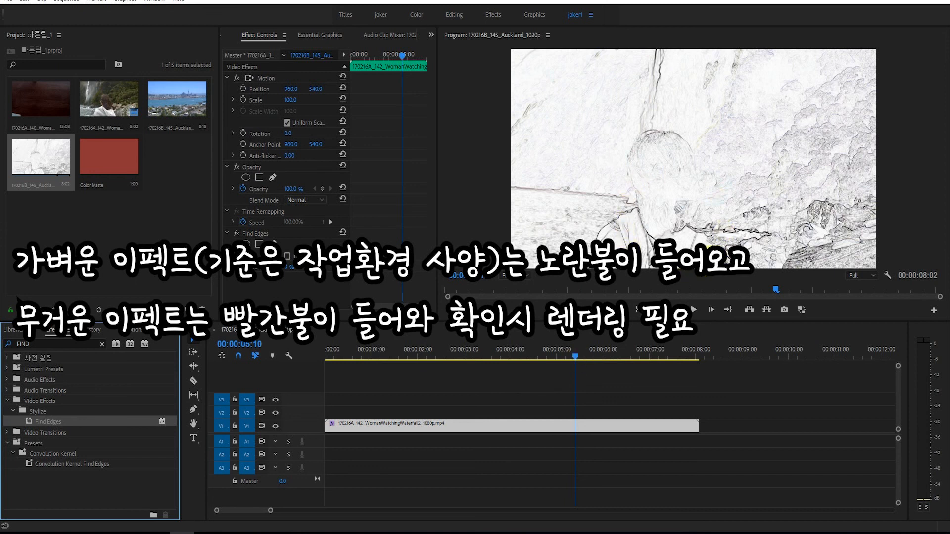
{"action": "left_click_drag", "start_coordinate": [574, 357], "coordinate": [321, 369]}
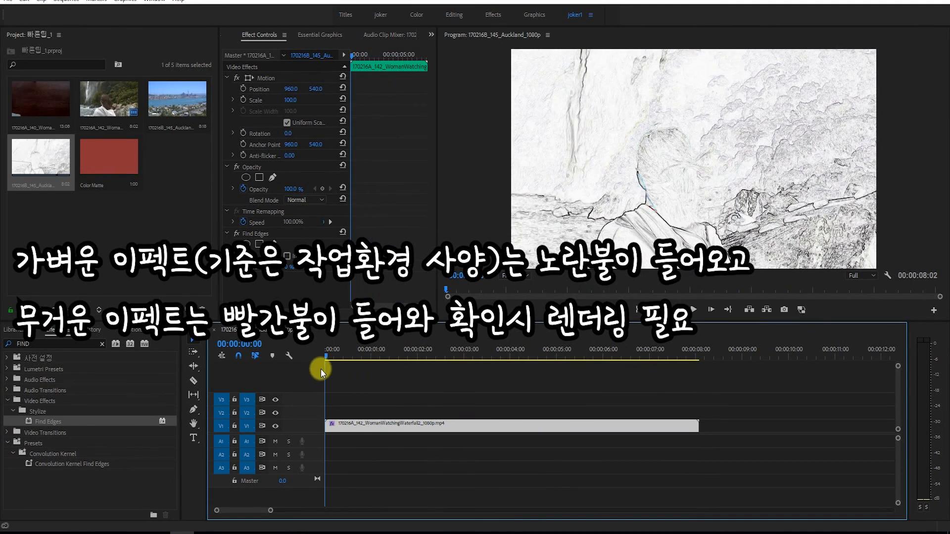
{"action": "key", "text": "space"}
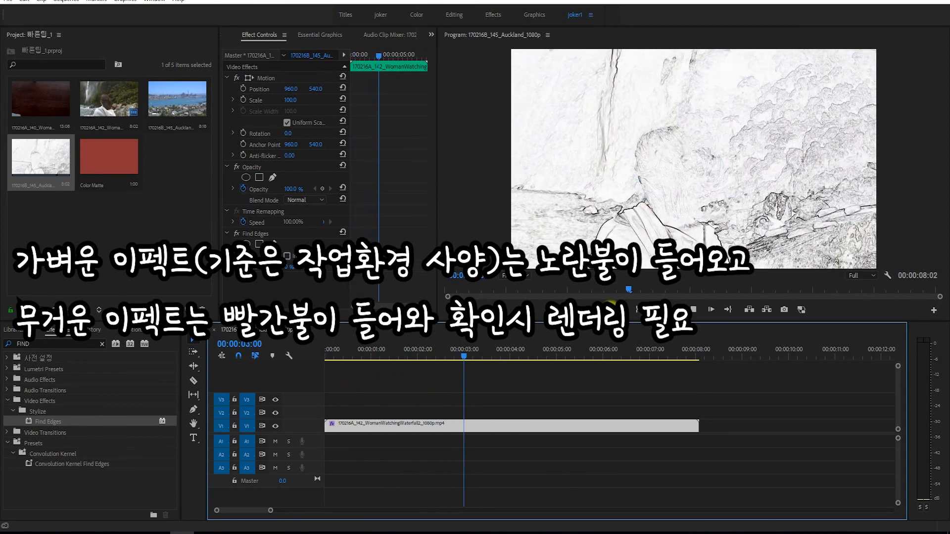
Step: Add the Replicate effect to the waterfall clip and return the playhead to the sequence start
{"action": "left_click", "coordinate": [66, 344]}
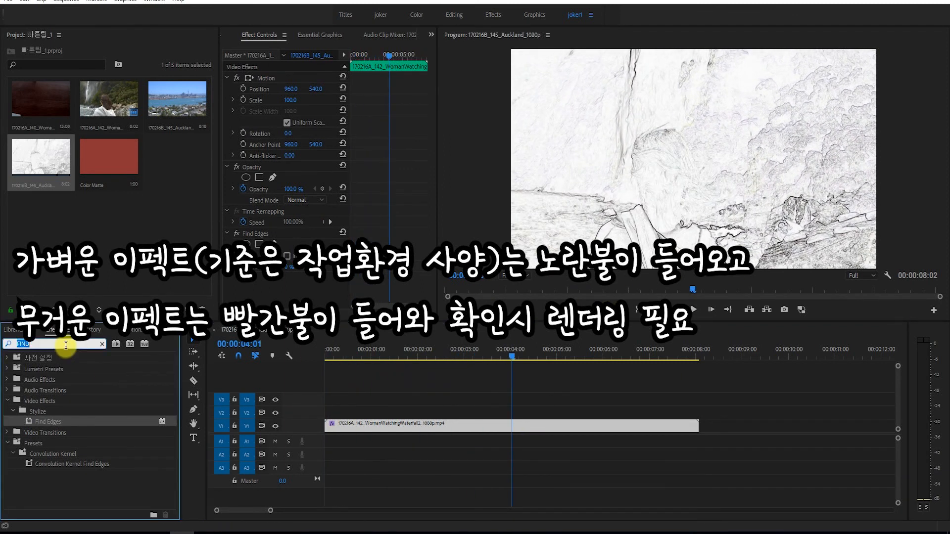
{"action": "type", "text": "REPLI"}
{"action": "left_click_drag", "start_coordinate": [55, 421], "coordinate": [366, 426]}
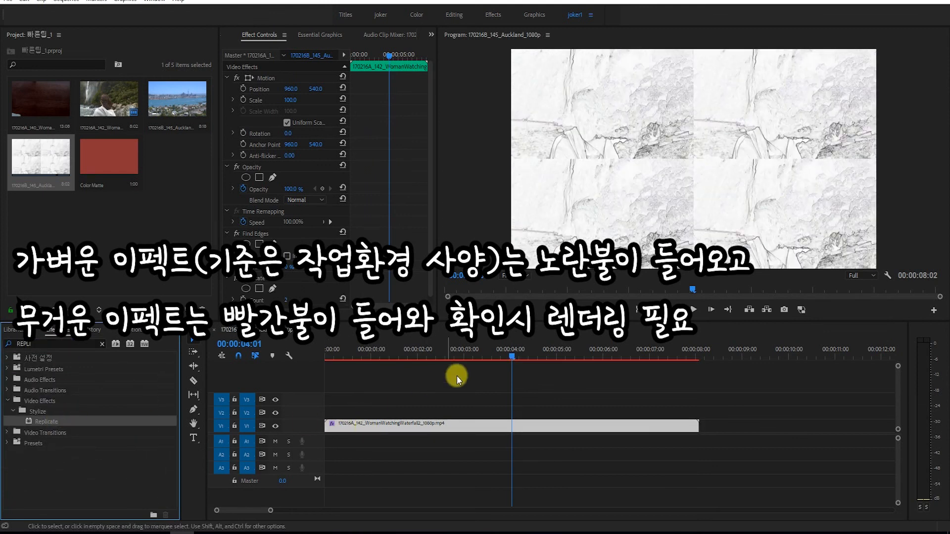
{"action": "left_click_drag", "start_coordinate": [525, 350], "coordinate": [438, 363]}
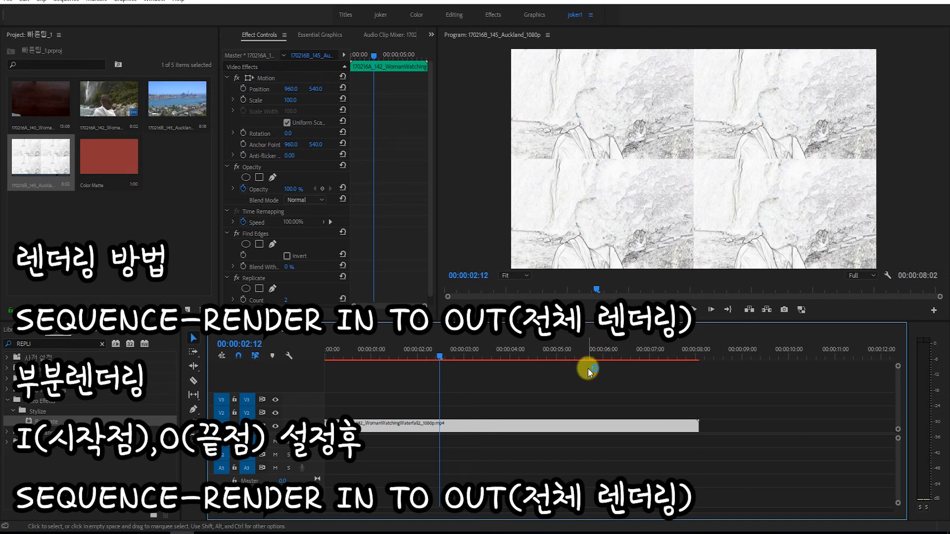
{"action": "left_click_drag", "start_coordinate": [385, 360], "coordinate": [259, 371]}
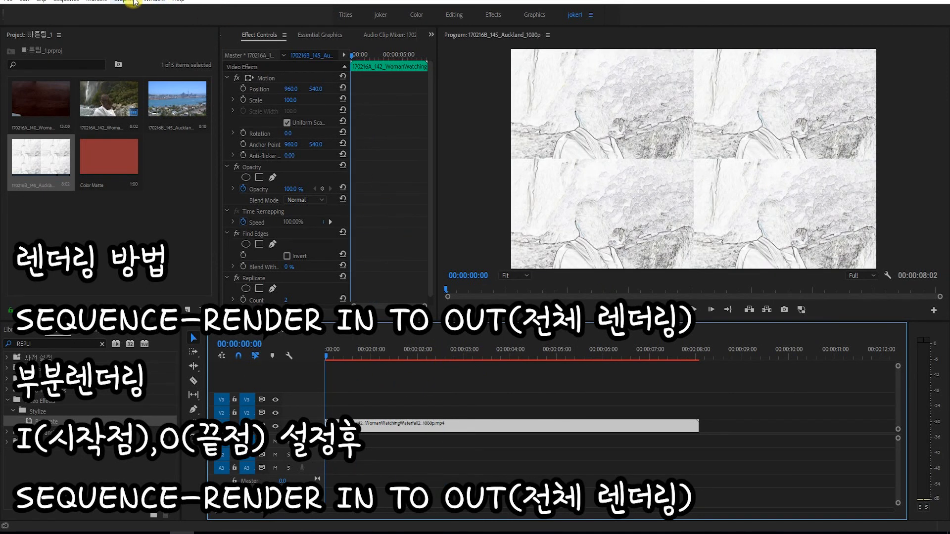
{"action": "left_click", "coordinate": [151, 3]}
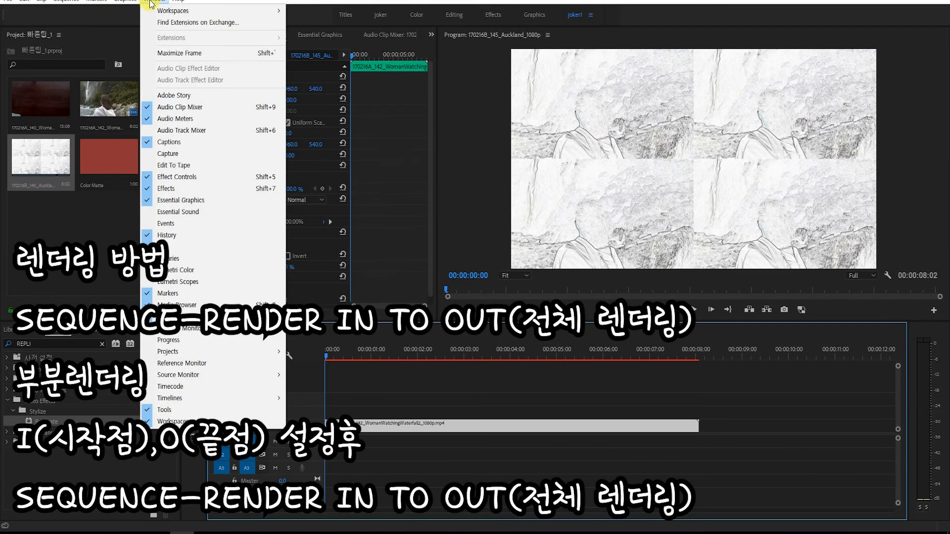
{"action": "mouse_move", "coordinate": [67, 1]}
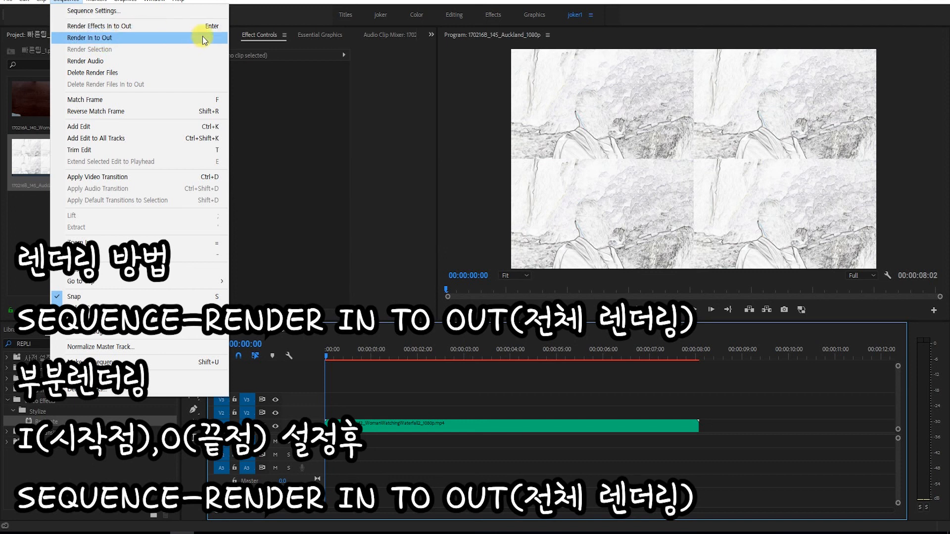
{"action": "left_click", "coordinate": [113, 42]}
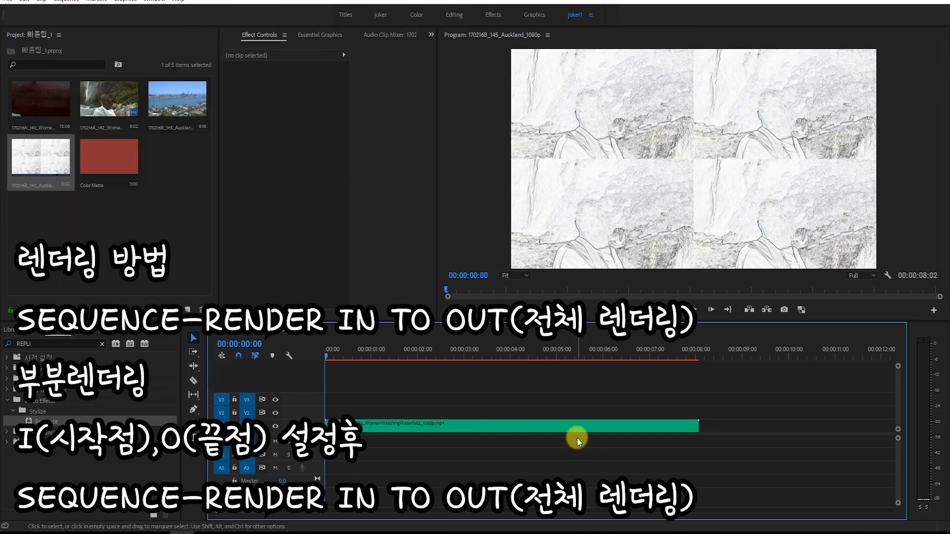
Step: Mark an in point at 00:00:01:20 and an out point at about 00:00:04:05 in the sequence
{"action": "mouse_move", "coordinate": [429, 356]}
{"action": "left_mouse_down"}
{"action": "mouse_move", "coordinate": [454, 357]}
{"action": "mouse_move", "coordinate": [441, 357]}
{"action": "left_mouse_up"}
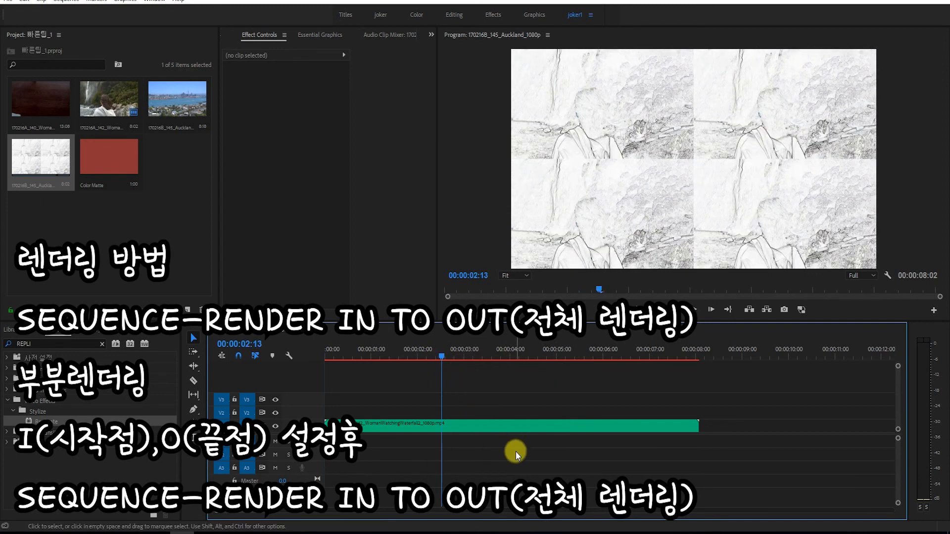
{"action": "left_click_drag", "start_coordinate": [446, 361], "coordinate": [410, 361]}
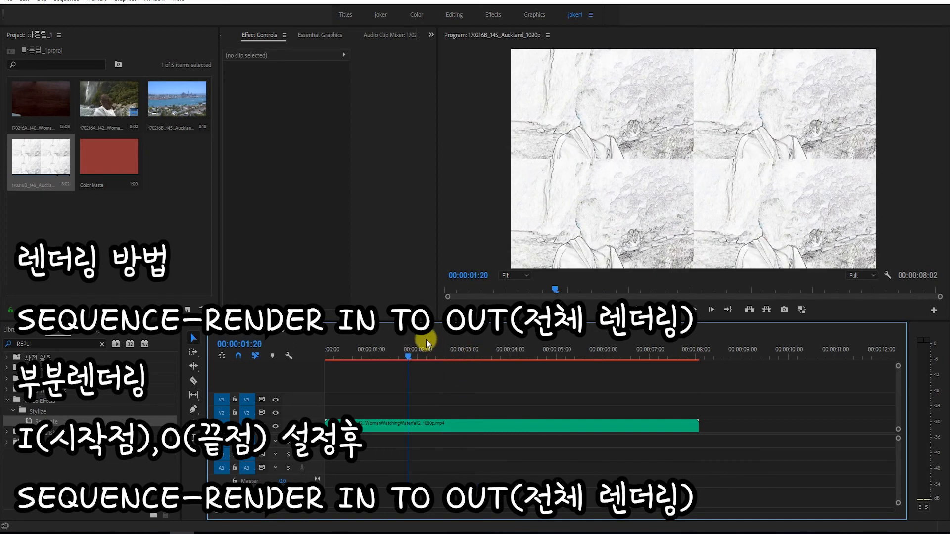
{"action": "left_click", "coordinate": [96, 1]}
{"action": "left_click", "coordinate": [299, 330]}
{"action": "left_click", "coordinate": [96, 2]}
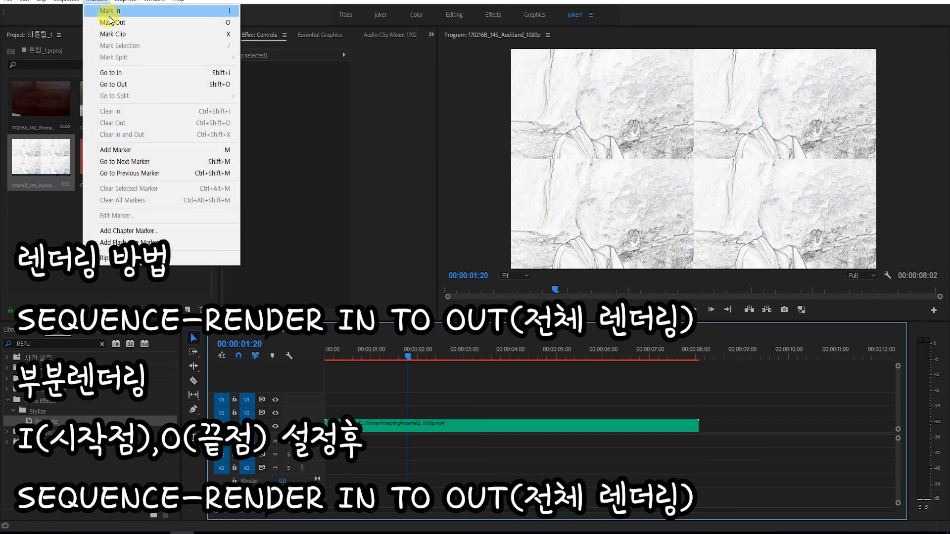
{"action": "left_click", "coordinate": [114, 14]}
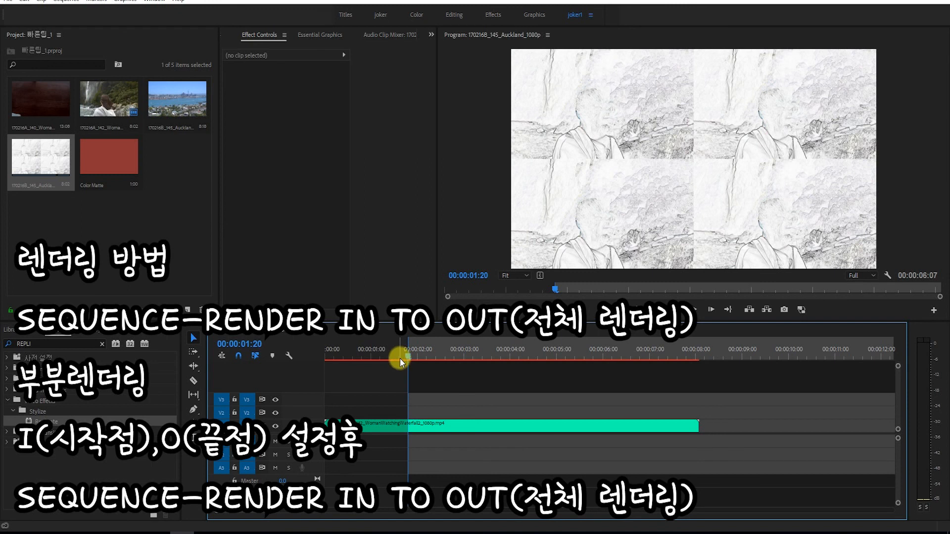
{"action": "mouse_move", "coordinate": [408, 357]}
{"action": "left_mouse_down"}
{"action": "mouse_move", "coordinate": [519, 357]}
{"action": "mouse_move", "coordinate": [420, 358]}
{"action": "mouse_move", "coordinate": [449, 381]}
{"action": "mouse_move", "coordinate": [427, 382]}
{"action": "mouse_move", "coordinate": [457, 372]}
{"action": "mouse_move", "coordinate": [478, 388]}
{"action": "left_mouse_up"}
{"action": "left_click", "coordinate": [110, 3]}
{"action": "left_click", "coordinate": [111, 22]}
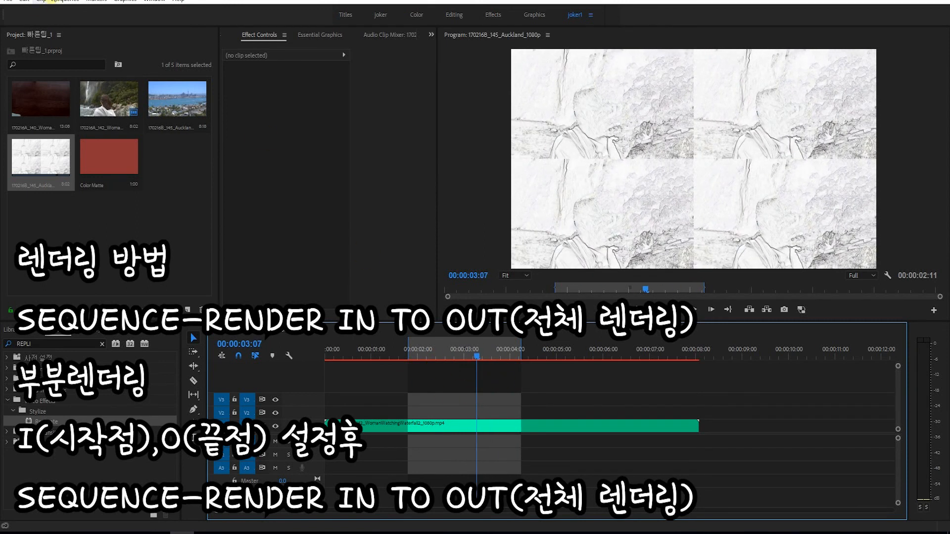
Step: Render the marked in-to-out range and play past its end, stopping at about 00:00:05:11
{"action": "left_click", "coordinate": [66, 1]}
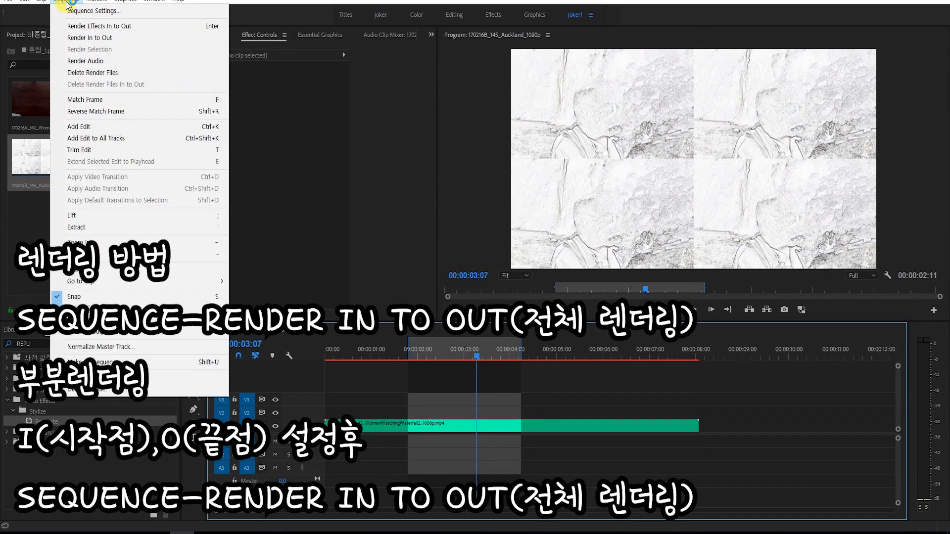
{"action": "left_click", "coordinate": [96, 38]}
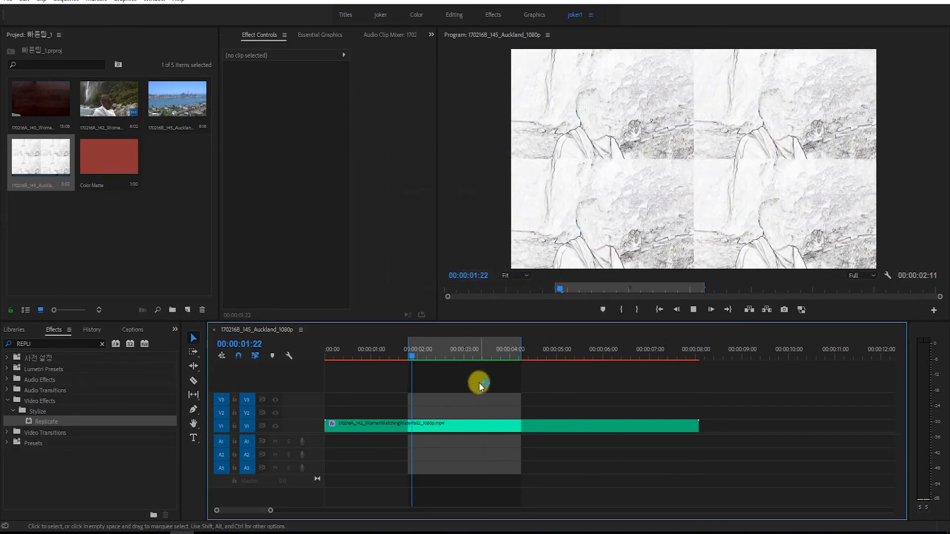
{"action": "left_click_drag", "start_coordinate": [366, 349], "coordinate": [494, 399]}
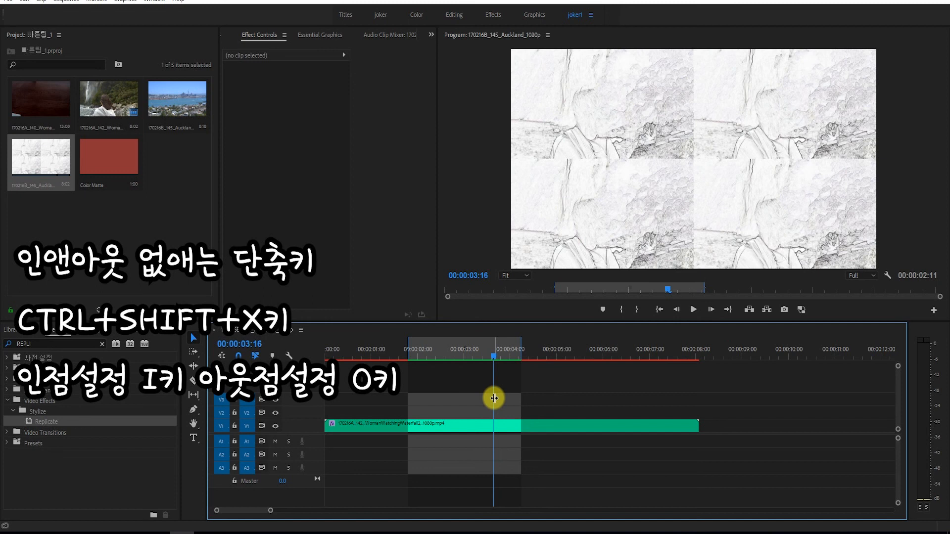
{"action": "key", "text": "space"}
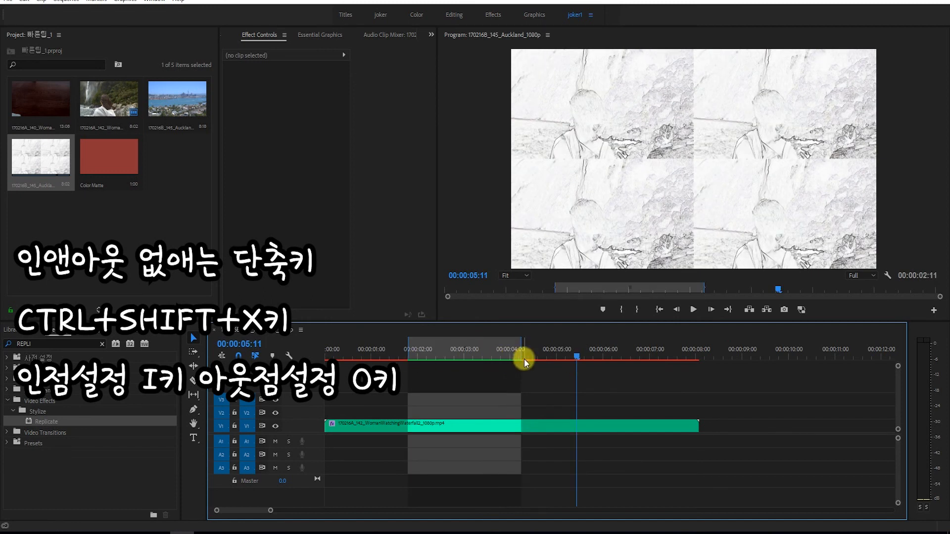
Step: Clear both the in and out points from the sequence
{"action": "left_click", "coordinate": [96, 1]}
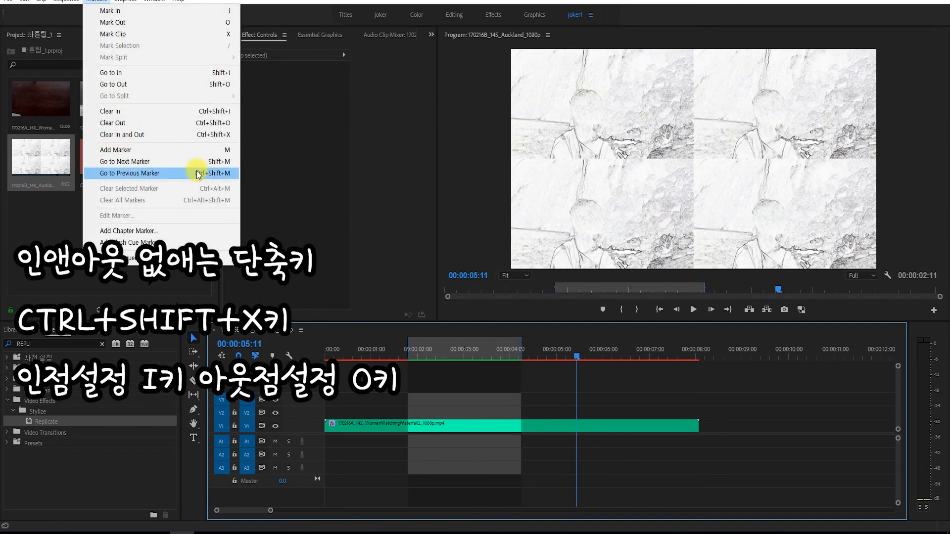
{"action": "left_click", "coordinate": [168, 136]}
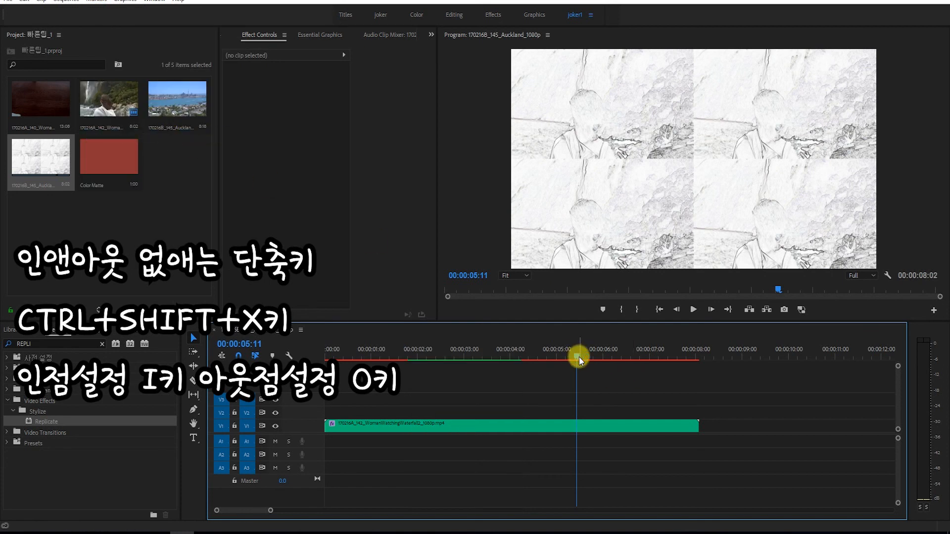
Step: Mark a trial range from about 00:00:04:15 to 00:00:07:00 and clear its in and out points
{"action": "mouse_move", "coordinate": [579, 357]}
{"action": "left_mouse_down"}
{"action": "mouse_move", "coordinate": [409, 354]}
{"action": "mouse_move", "coordinate": [645, 361]}
{"action": "left_mouse_up"}
{"action": "key", "text": "i"}
{"action": "key", "text": "o"}
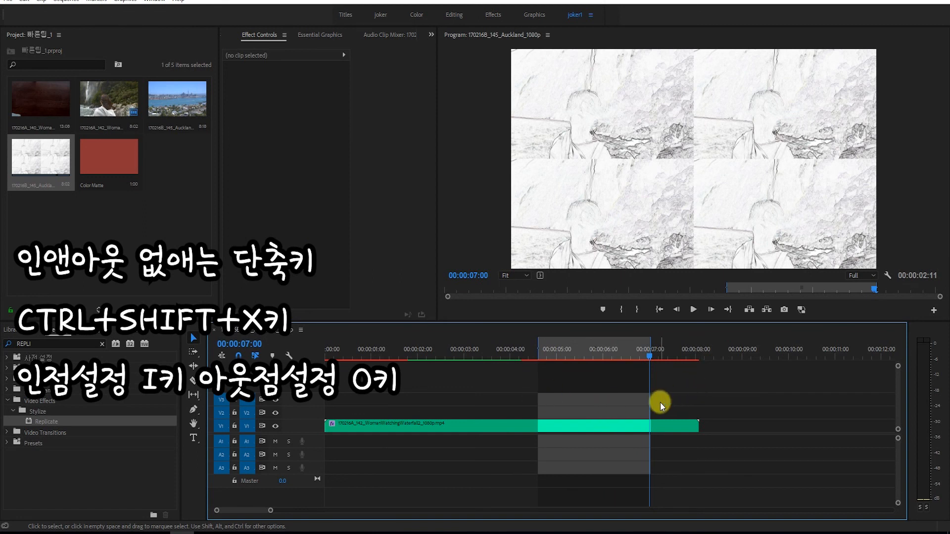
{"action": "key", "text": "ctrl+shift+x"}
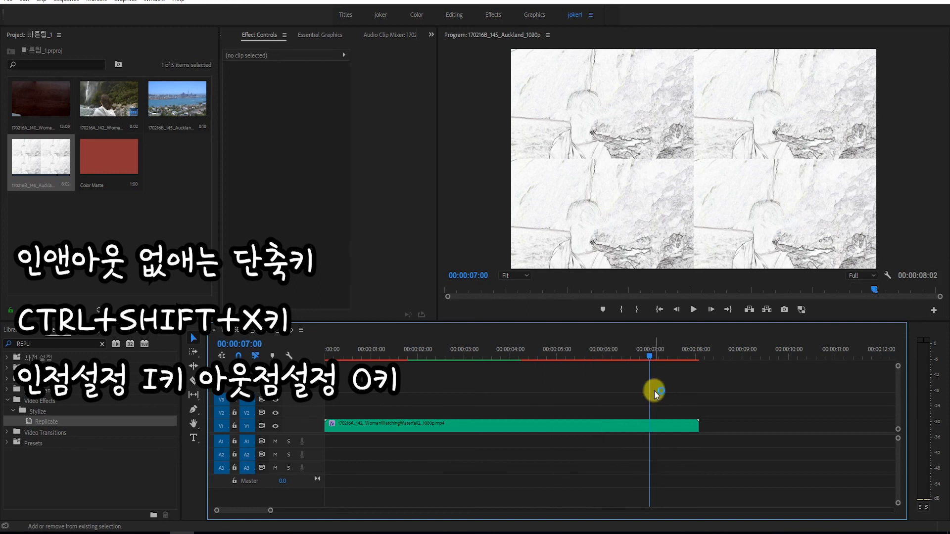
{"action": "key", "text": "ctrl+z"}
{"action": "key", "text": "ctrl+shift+x"}
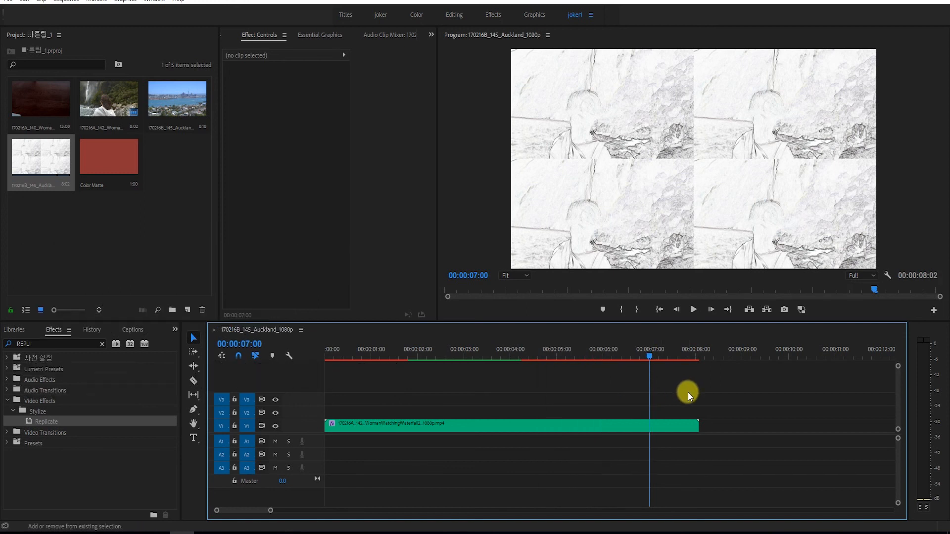
Step: Mark a new range with the in point at 00:00:05:01 and the out point at about 00:00:07:11
{"action": "left_click_drag", "start_coordinate": [642, 355], "coordinate": [560, 388]}
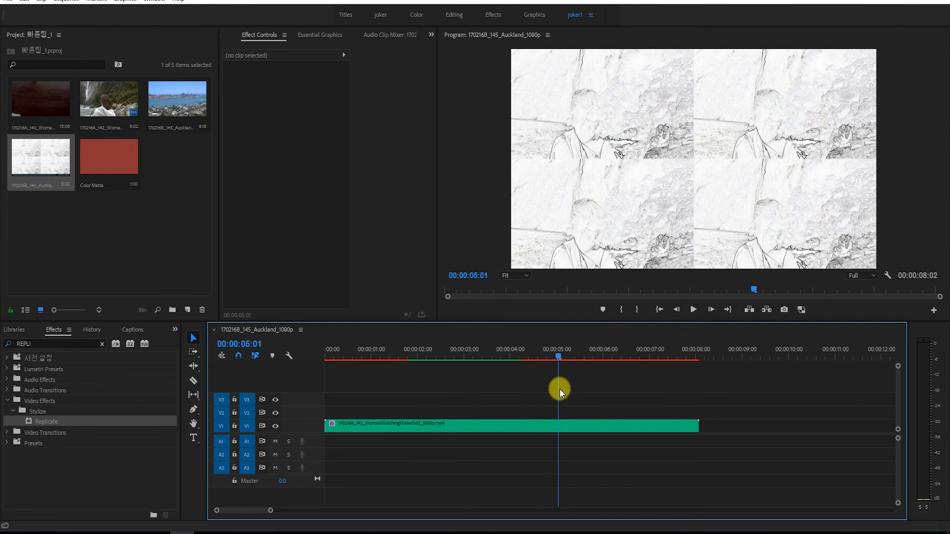
{"action": "key", "text": "i"}
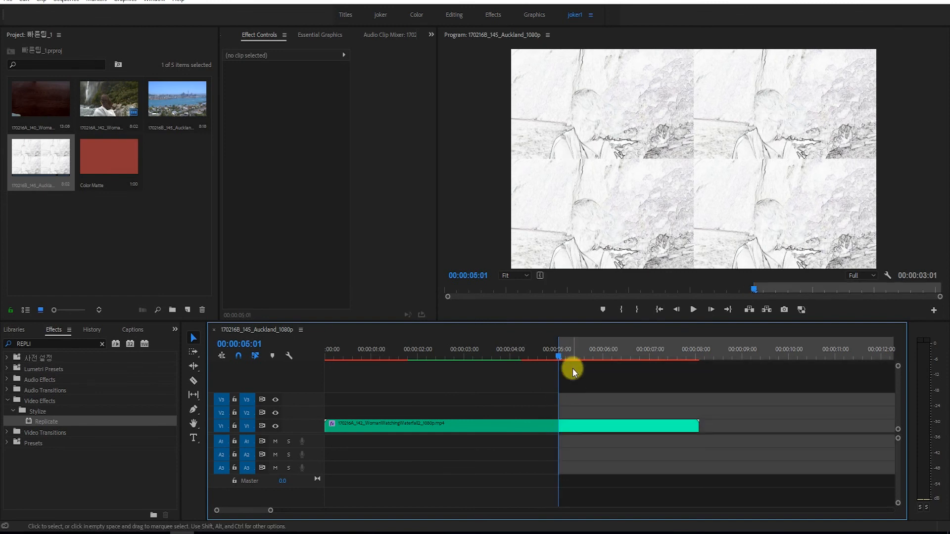
{"action": "left_click", "coordinate": [676, 352]}
{"action": "mouse_move", "coordinate": [677, 355]}
{"action": "left_mouse_down"}
{"action": "mouse_move", "coordinate": [668, 365]}
{"action": "mouse_move", "coordinate": [566, 366]}
{"action": "mouse_move", "coordinate": [631, 376]}
{"action": "mouse_move", "coordinate": [606, 371]}
{"action": "left_mouse_up"}
{"action": "key", "text": "o"}
Step: Render the second marked range in to out and stop its playback at about 00:00:07:04
{"action": "left_click", "coordinate": [65, 1]}
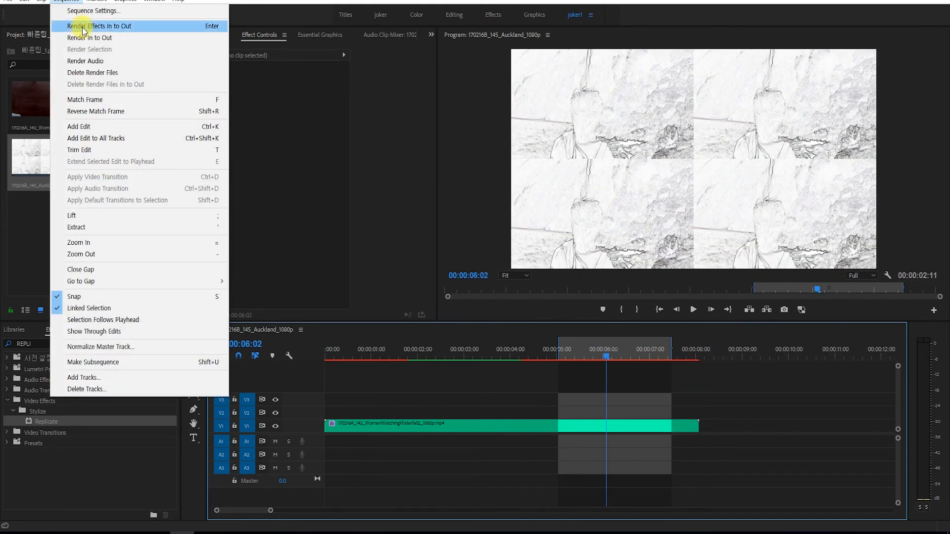
{"action": "left_click", "coordinate": [112, 39]}
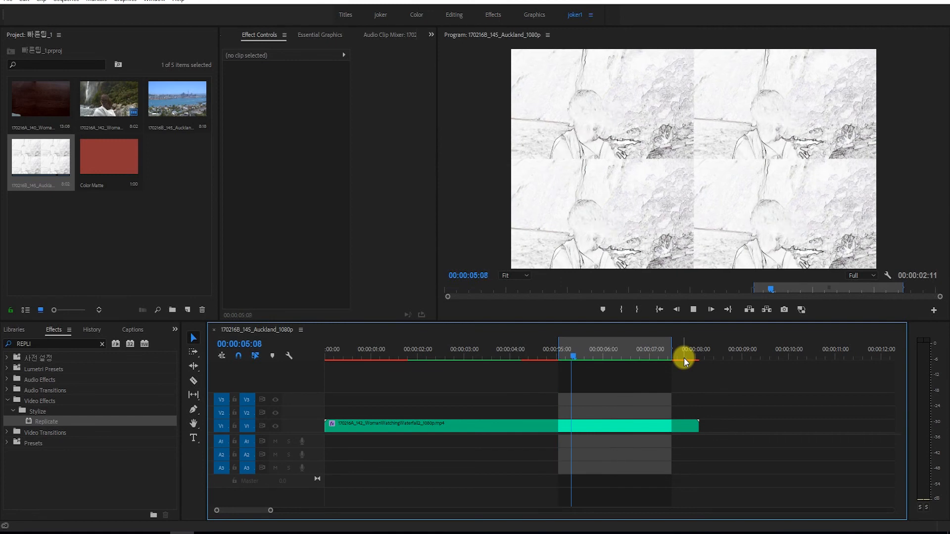
{"action": "key", "text": "space"}
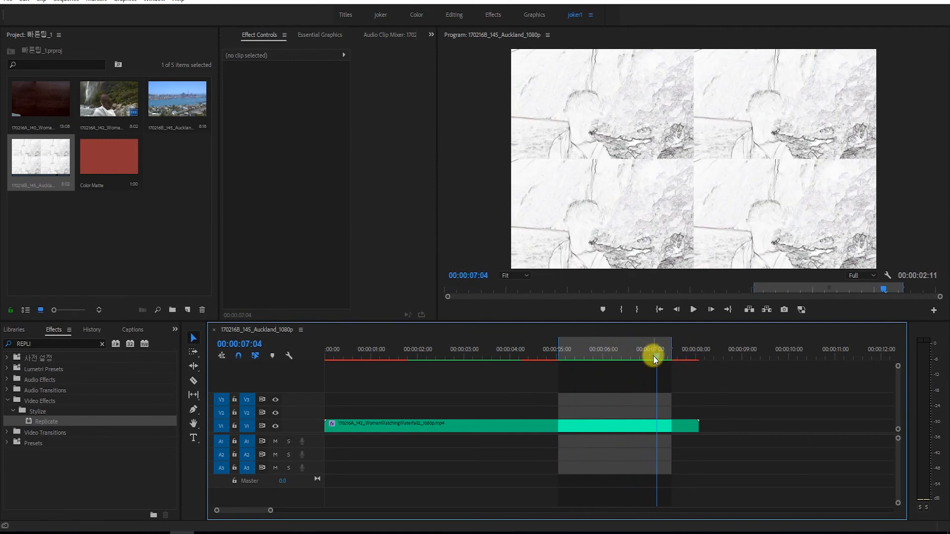
Step: Scrub back through the rendered range, clear the in and out points, and leave the playhead at 00:00:03:24
{"action": "left_click_drag", "start_coordinate": [653, 355], "coordinate": [594, 356]}
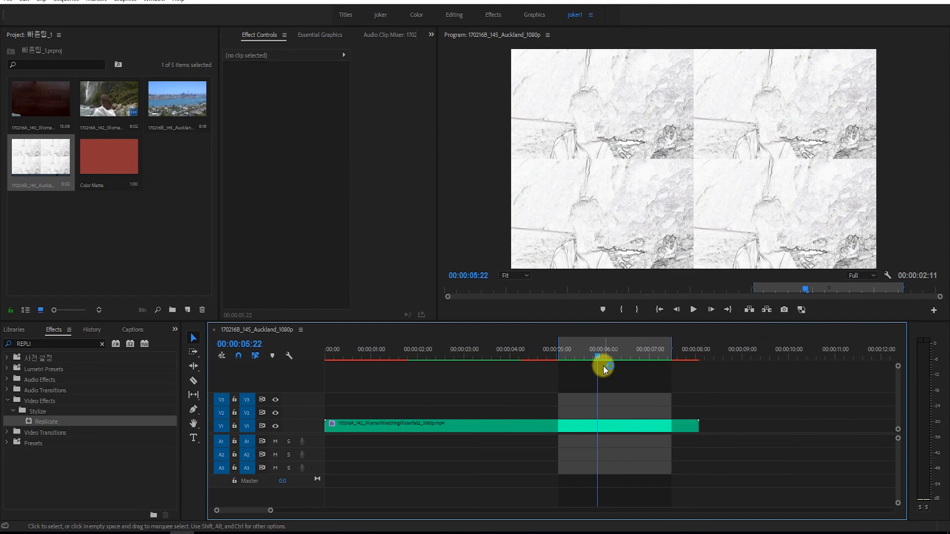
{"action": "left_click_drag", "start_coordinate": [596, 360], "coordinate": [529, 358]}
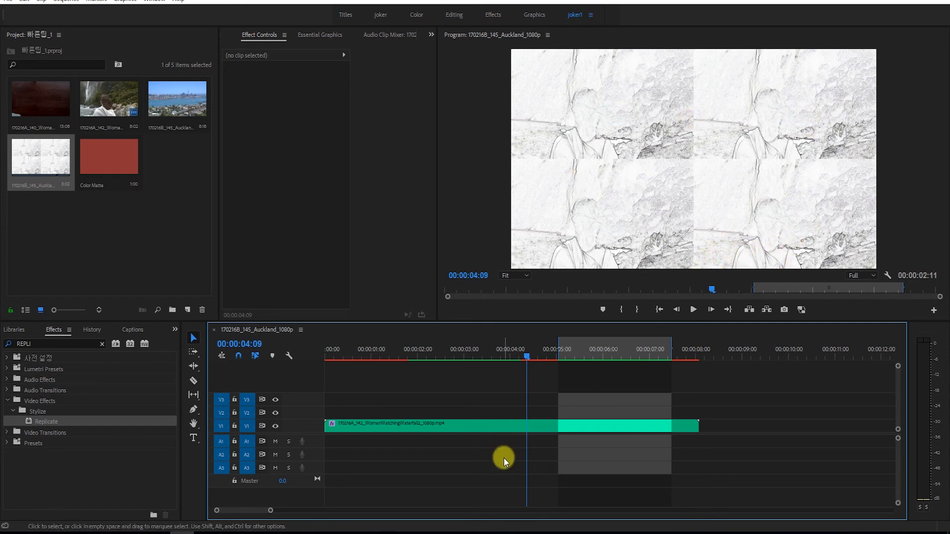
{"action": "key", "text": "ctrl+shift+x"}
{"action": "left_click_drag", "start_coordinate": [529, 360], "coordinate": [508, 364]}
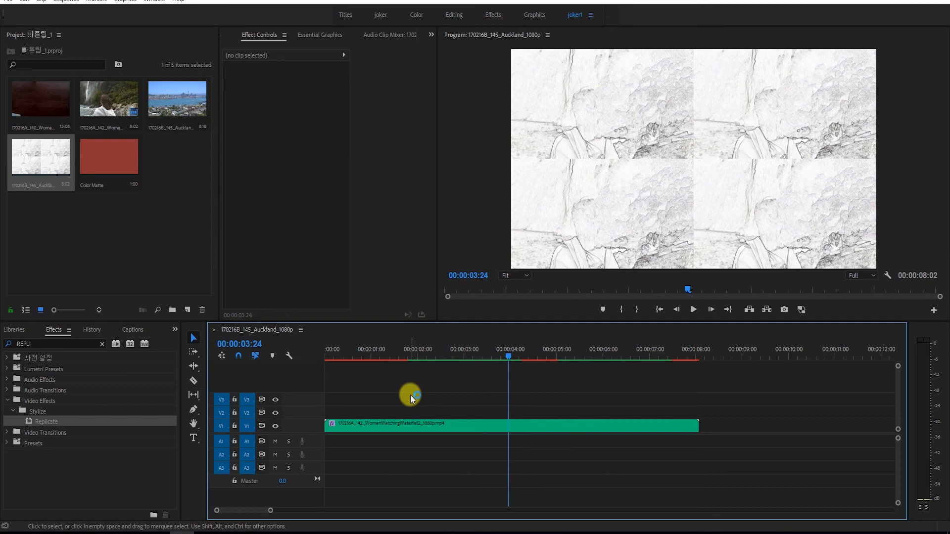
Step: Replace the effect-laden waterfall clip with a fresh copy from the project at the start of V1
{"action": "left_click", "coordinate": [474, 426]}
{"action": "key", "text": "Delete"}
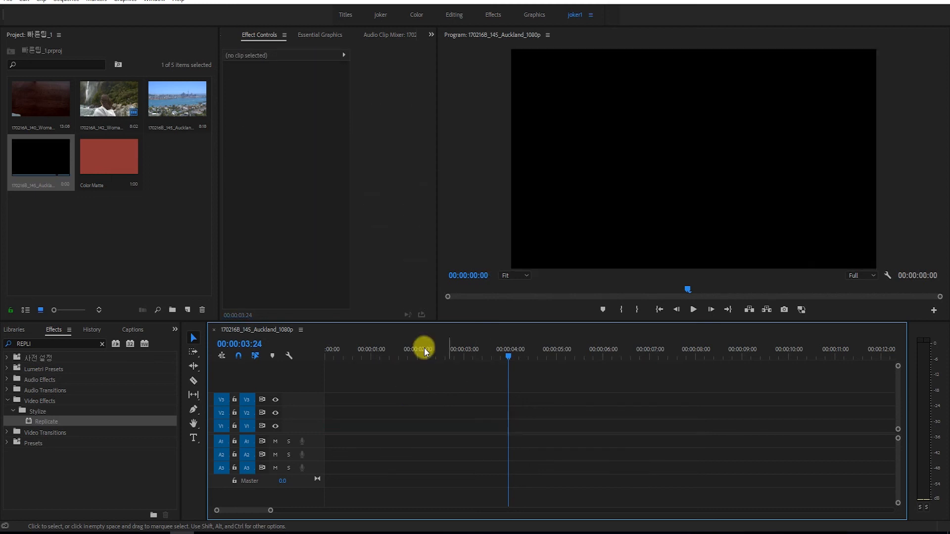
{"action": "left_click_drag", "start_coordinate": [117, 108], "coordinate": [311, 426]}
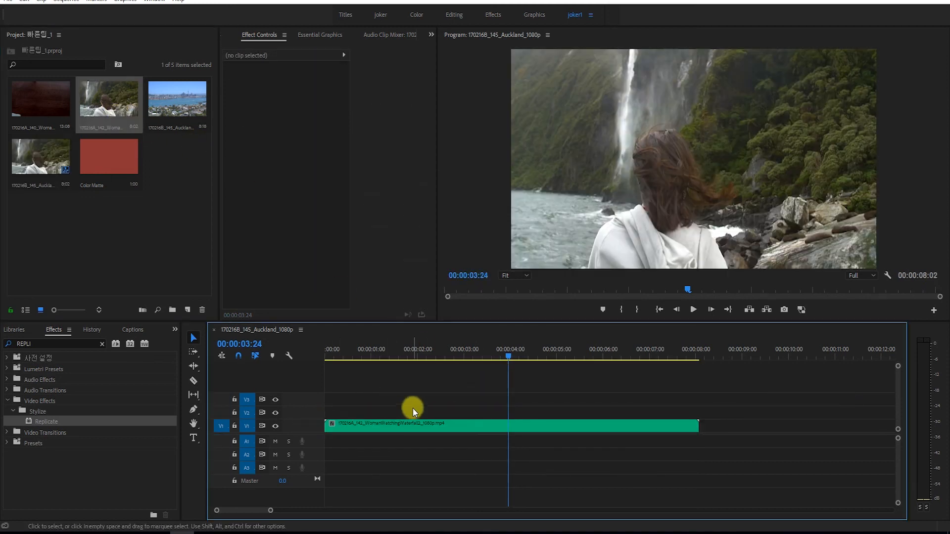
Step: Apply the Replicate effect to the fresh waterfall clip and scrub the playhead to 00:00:03:23
{"action": "left_click", "coordinate": [52, 420]}
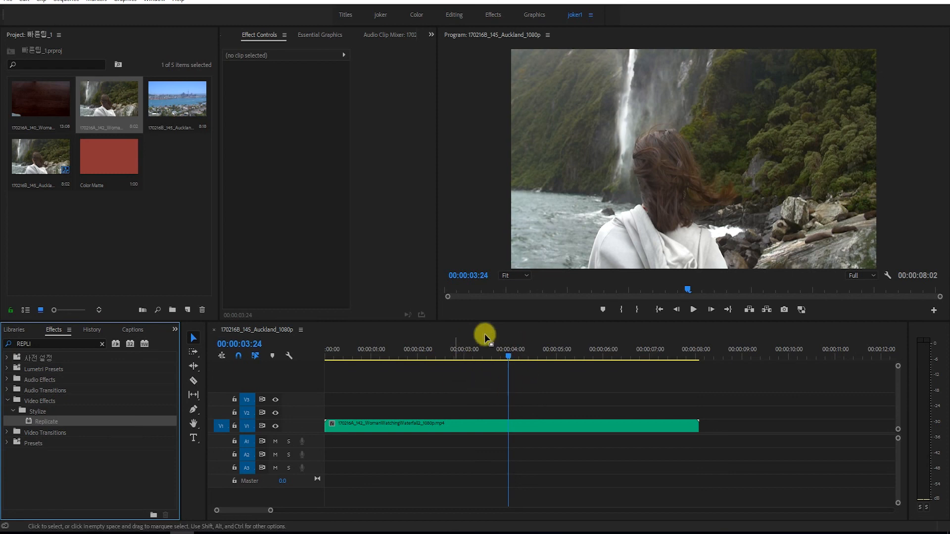
{"action": "left_click_drag", "start_coordinate": [409, 349], "coordinate": [369, 349]}
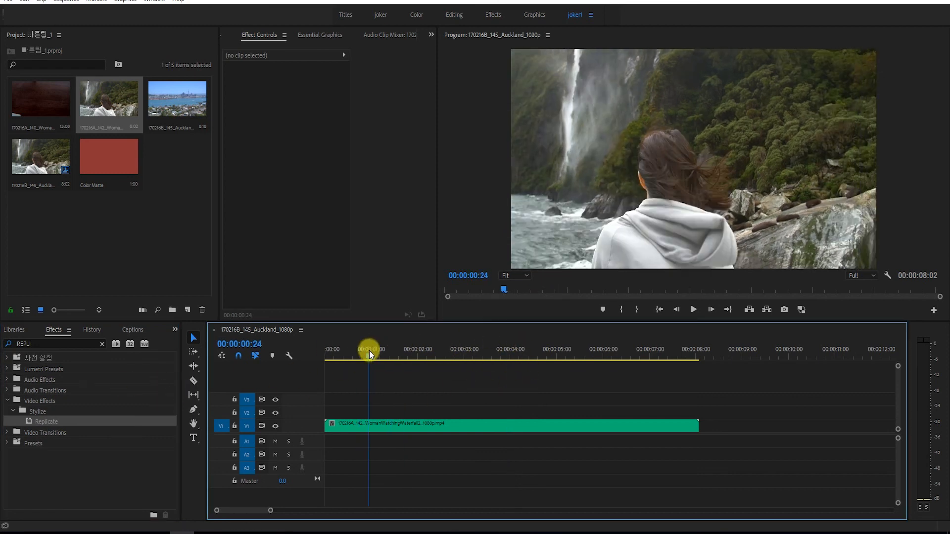
{"action": "left_click_drag", "start_coordinate": [58, 420], "coordinate": [381, 426]}
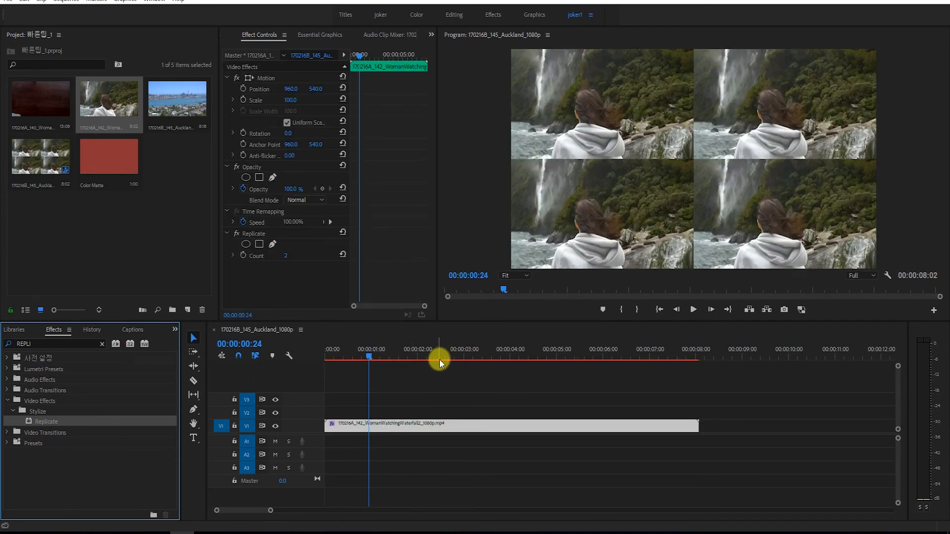
{"action": "left_click_drag", "start_coordinate": [362, 355], "coordinate": [506, 355]}
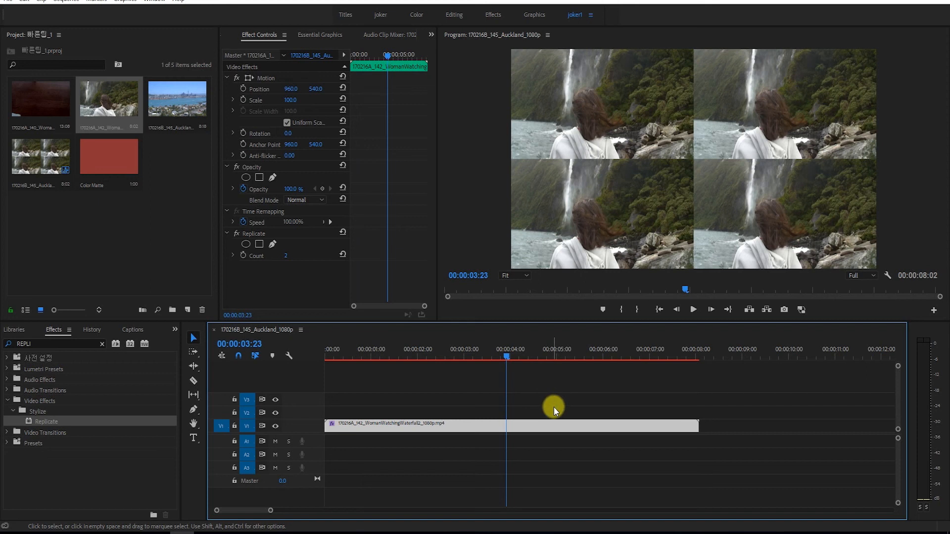
Step: View the sequence's media export settings, cancel without exporting, and move the playhead to 00:00:03:14
{"action": "left_click", "coordinate": [8, 1]}
{"action": "mouse_move", "coordinate": [104, 312]}
{"action": "left_click", "coordinate": [199, 314]}
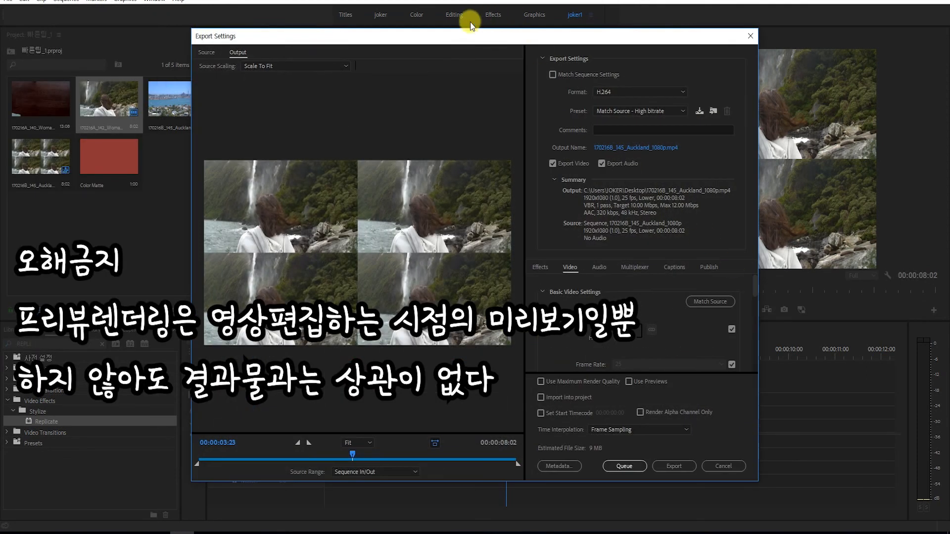
{"action": "left_click_drag", "start_coordinate": [464, 39], "coordinate": [307, 53]}
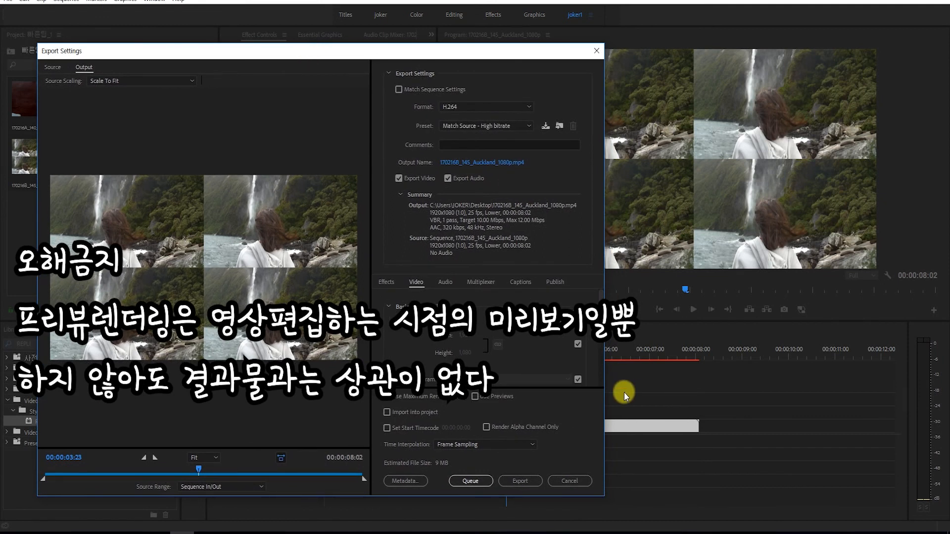
{"action": "left_click", "coordinate": [574, 481]}
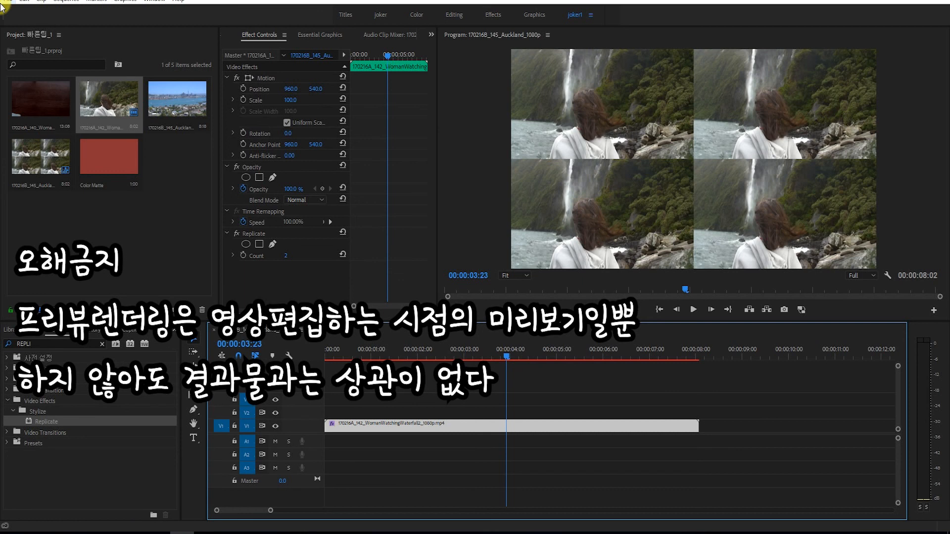
{"action": "left_click_drag", "start_coordinate": [520, 355], "coordinate": [491, 355]}
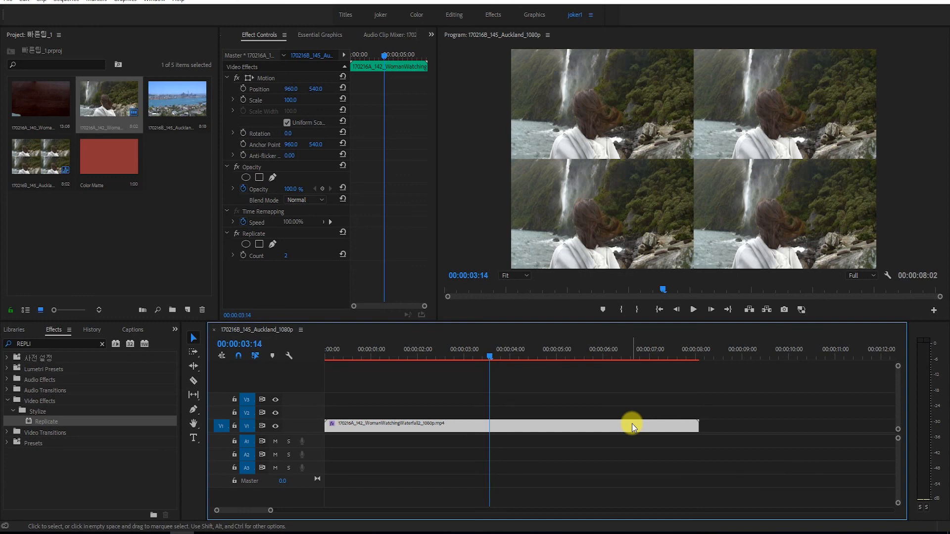
Step: Move the playhead to 00:00:03:04 and raise the Replicate count to produce a three-by-three grid
{"action": "left_click_drag", "start_coordinate": [484, 367], "coordinate": [473, 356]}
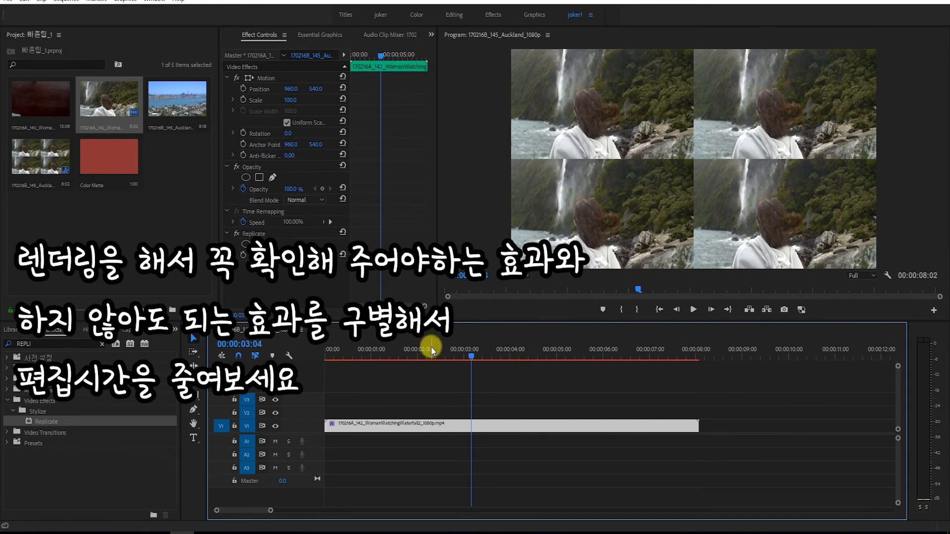
{"action": "left_click", "coordinate": [345, 282]}
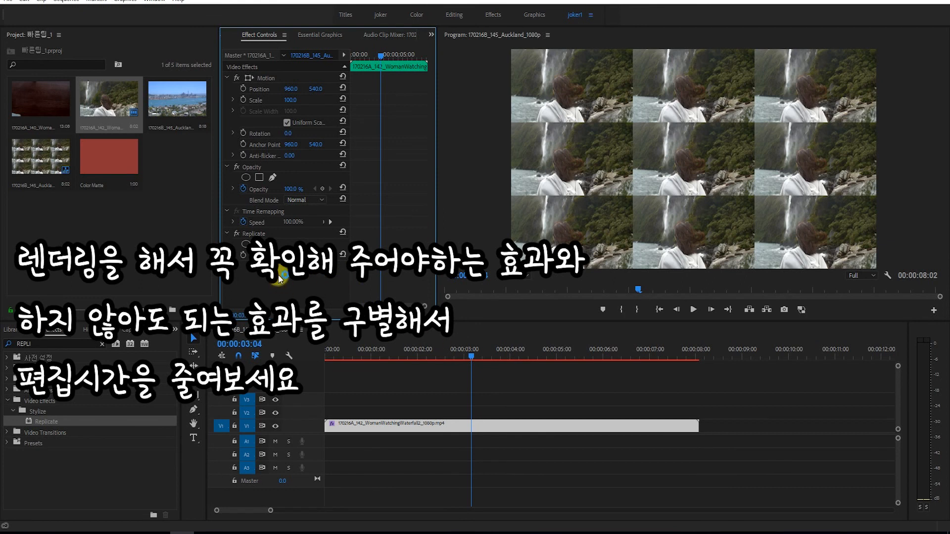
Step: Render the effects between an in point at 00:00:03:19 and an out point at 00:00:04:04, and clear both points
{"action": "mouse_move", "coordinate": [472, 355]}
{"action": "left_mouse_down"}
{"action": "mouse_move", "coordinate": [333, 356]}
{"action": "mouse_move", "coordinate": [667, 364]}
{"action": "mouse_move", "coordinate": [489, 361]}
{"action": "left_mouse_up"}
{"action": "key", "text": "Right"}
{"action": "key", "text": "Right"}
{"action": "key", "text": "Right"}
{"action": "key", "text": "i"}
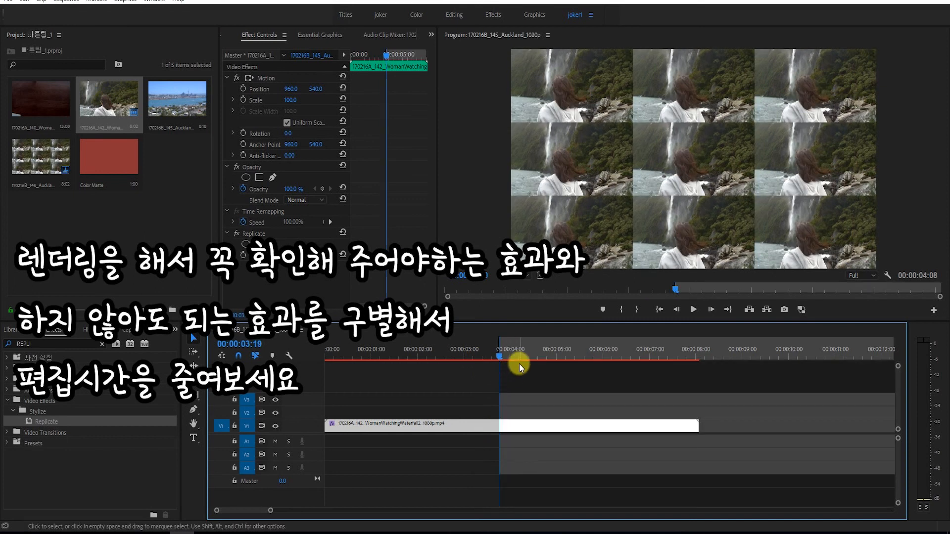
{"action": "left_click", "coordinate": [517, 357]}
{"action": "key", "text": "o"}
{"action": "key", "text": "Return"}
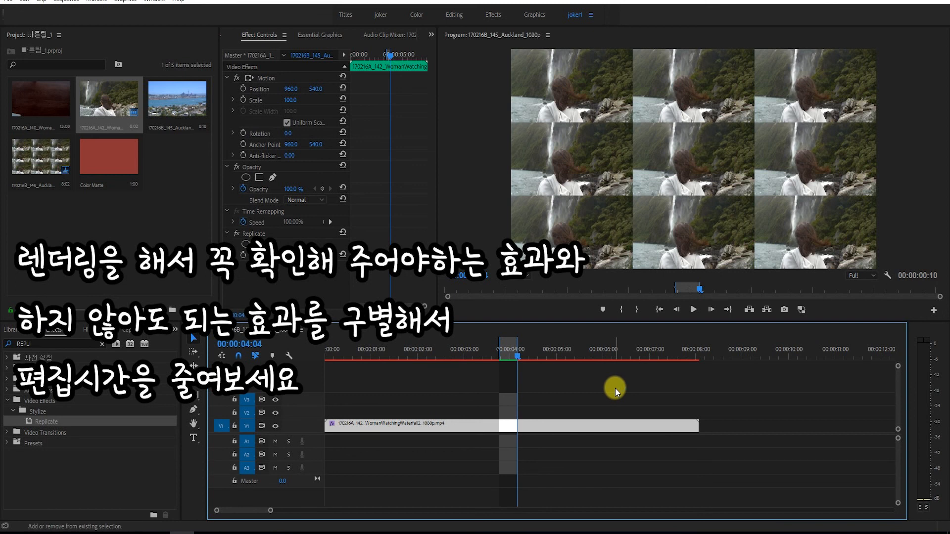
{"action": "key", "text": "ctrl+shift+x"}
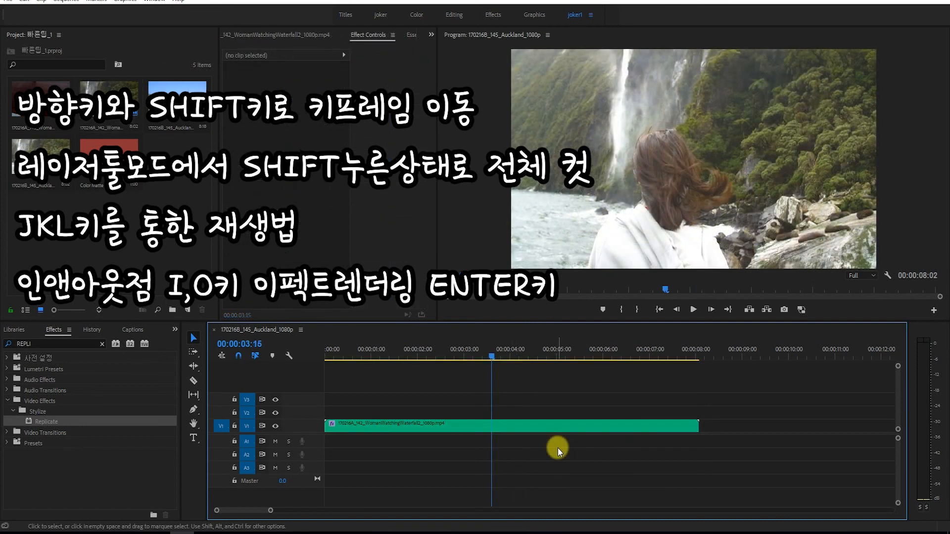
Step: Step the playhead forward frame by frame along the waterfall clip to 00:00:04:06
{"action": "key", "text": "Right"}
{"action": "key", "text": "Right"}
{"action": "key", "text": "Right"}
{"action": "key", "text": "Right"}
{"action": "key", "text": "Right"}
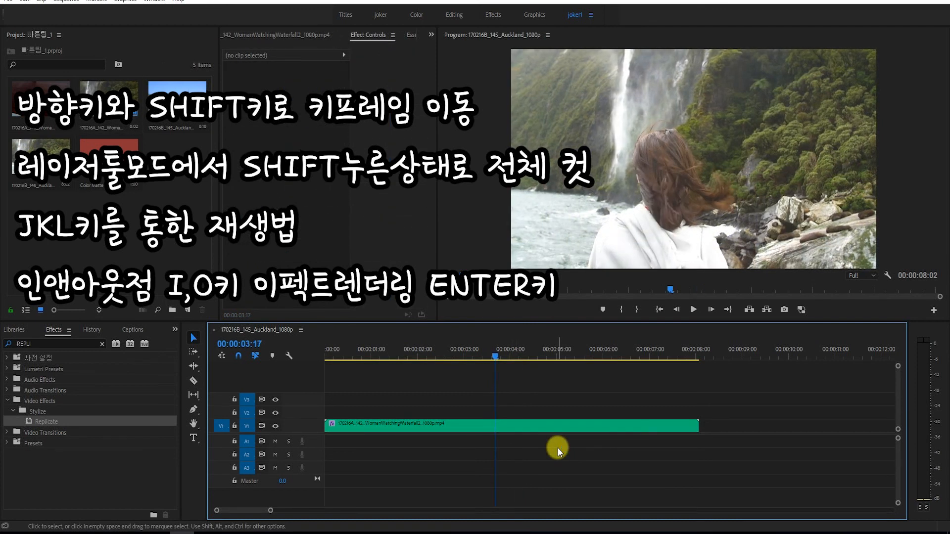
{"action": "key", "text": "Right"}
{"action": "key", "text": "Right"}
{"action": "key", "text": "Right"}
{"action": "key", "text": "Right"}
{"action": "key", "text": "Right"}
{"action": "key", "text": "Right"}
{"action": "key", "text": "Right"}
{"action": "key", "text": "Right"}
{"action": "key", "text": "Right"}
{"action": "key", "text": "Right"}
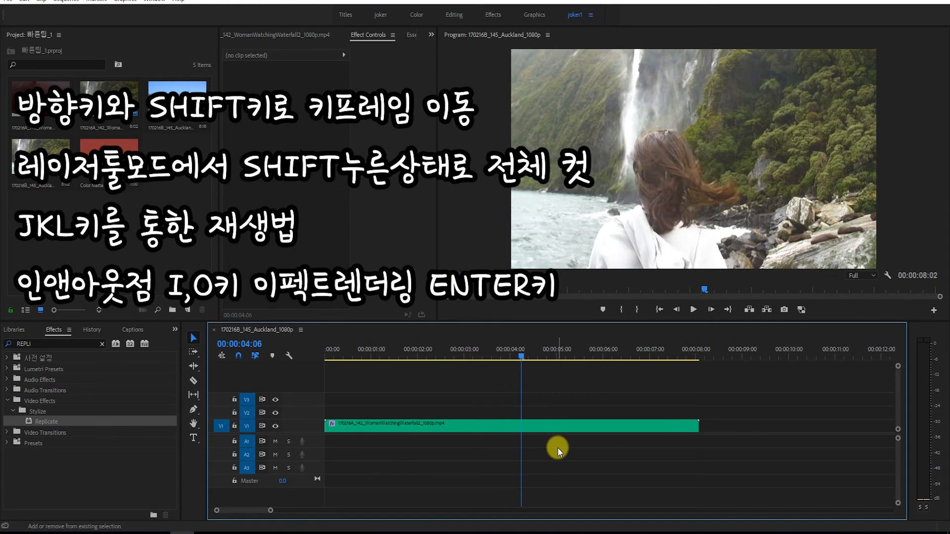
Step: Split the V1 waterfall clip at the playhead and at about 2.4, 3.3 and 5.7 seconds
{"action": "key", "text": "c"}
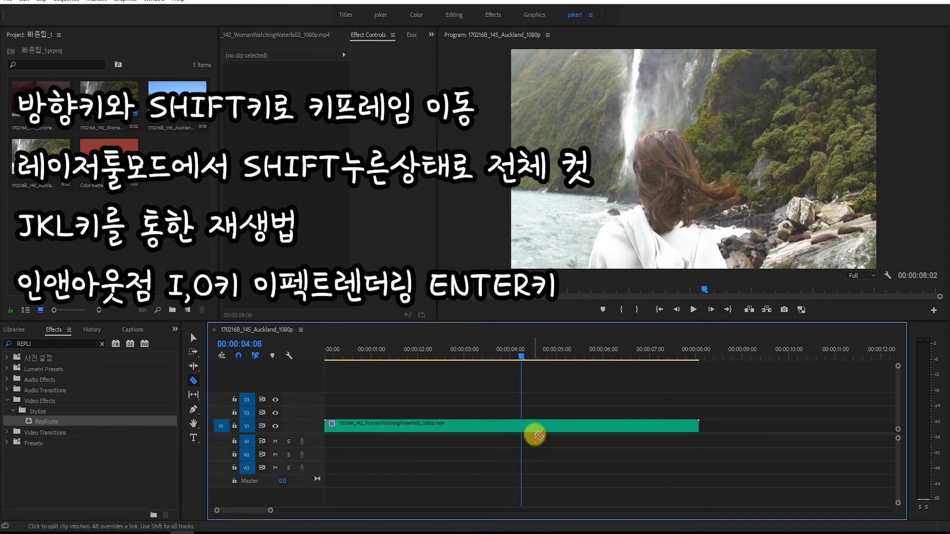
{"action": "left_click", "coordinate": [522, 425]}
{"action": "left_click", "coordinate": [480, 424]}
{"action": "left_click", "coordinate": [435, 424]}
{"action": "left_click", "coordinate": [589, 424]}
Step: Stack the three middle pieces on V2 to V4 at the sequence start and split all tracks at about 0.5 seconds
{"action": "key", "text": "v"}
{"action": "left_click_drag", "start_coordinate": [451, 419], "coordinate": [339, 399]}
{"action": "left_click_drag", "start_coordinate": [556, 426], "coordinate": [350, 384]}
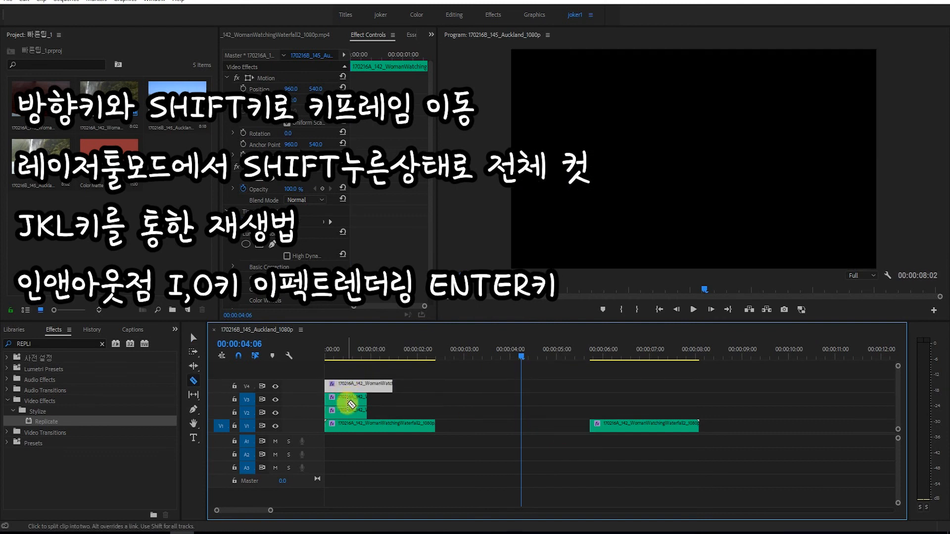
{"action": "left_click", "coordinate": [353, 419], "text": "shift"}
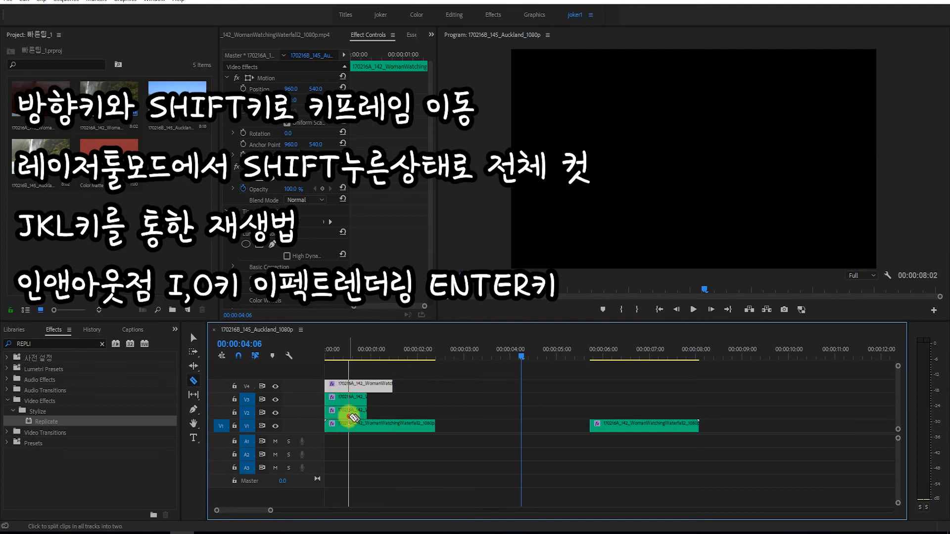
{"action": "key", "text": "v"}
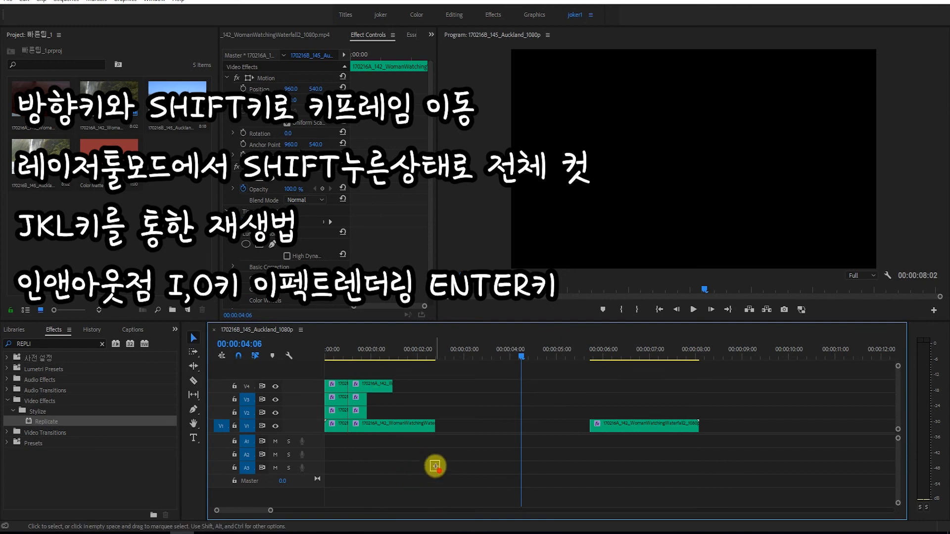
Step: Delete all the stacked pieces at the sequence start and move the remaining waterfall clip to the start of V1
{"action": "left_click_drag", "start_coordinate": [435, 462], "coordinate": [317, 364]}
{"action": "key", "text": "Delete"}
{"action": "left_click_drag", "start_coordinate": [615, 423], "coordinate": [350, 425]}
Step: Mark an in point at about 00:00:00:18 and an out point at 00:00:01:17 on the waterfall clip
{"action": "mouse_move", "coordinate": [372, 350]}
{"action": "left_mouse_down"}
{"action": "mouse_move", "coordinate": [347, 355]}
{"action": "mouse_move", "coordinate": [375, 363]}
{"action": "mouse_move", "coordinate": [375, 354]}
{"action": "mouse_move", "coordinate": [343, 352]}
{"action": "mouse_move", "coordinate": [404, 355]}
{"action": "left_mouse_up"}
{"action": "key", "text": "i"}
{"action": "key", "text": "o"}
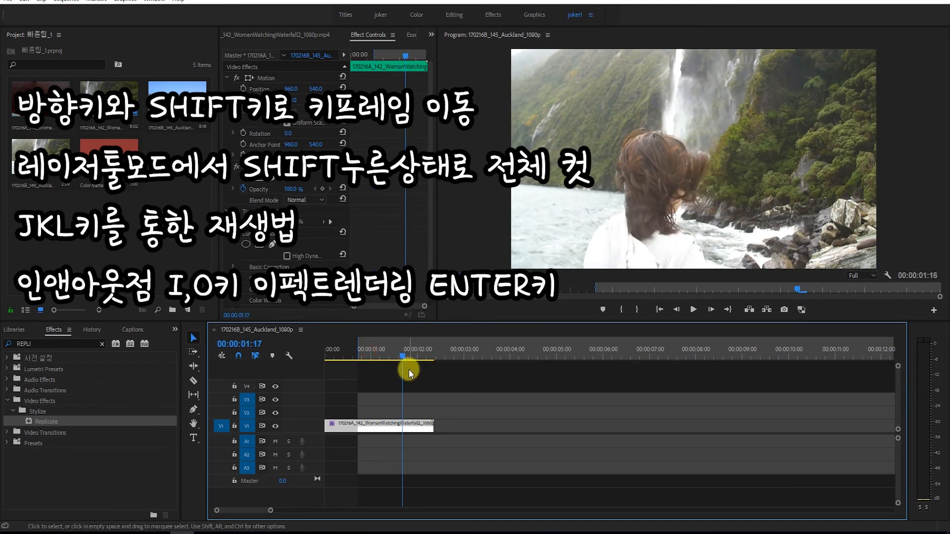
Step: Render the preview for the marked range with Render In to Out
{"action": "left_click", "coordinate": [66, 1]}
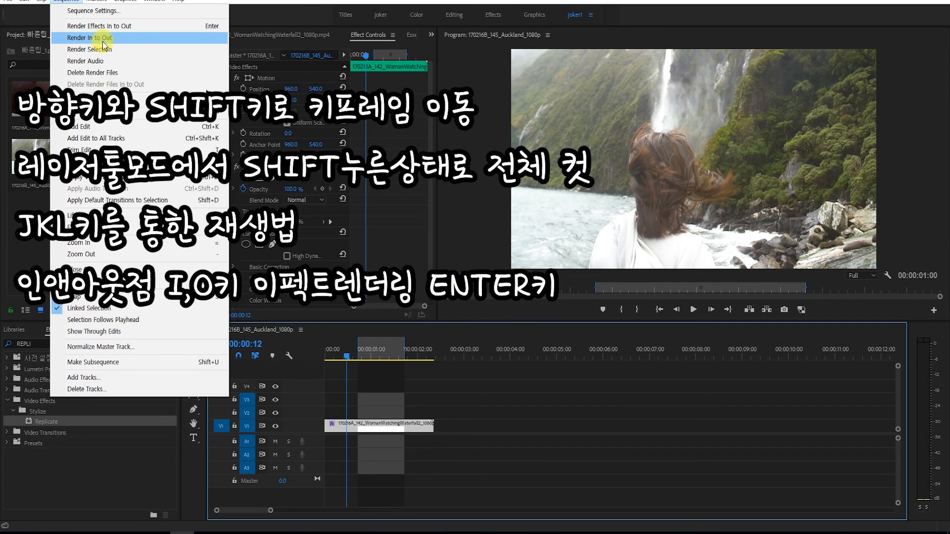
{"action": "left_click", "coordinate": [102, 41]}
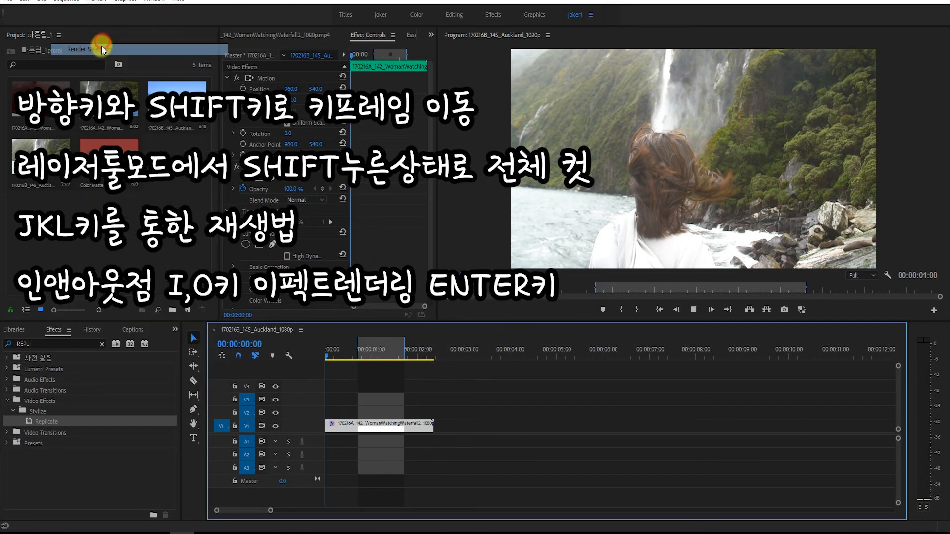
{"action": "left_click", "coordinate": [69, 3]}
{"action": "left_click", "coordinate": [87, 39]}
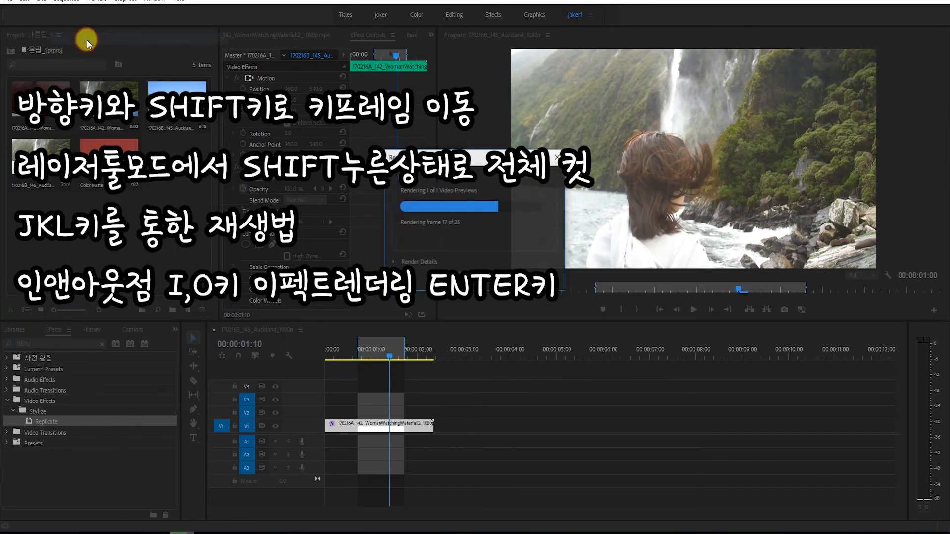
Step: Play the sequence through the rendered range and leave the playhead at 00:00:01:24
{"action": "left_click", "coordinate": [378, 358]}
{"action": "left_click", "coordinate": [336, 355]}
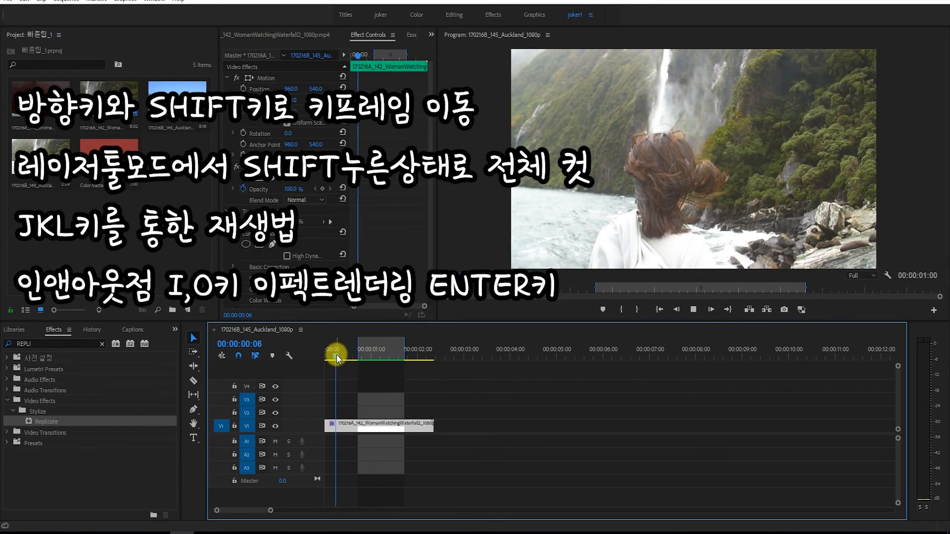
{"action": "key", "text": "space"}
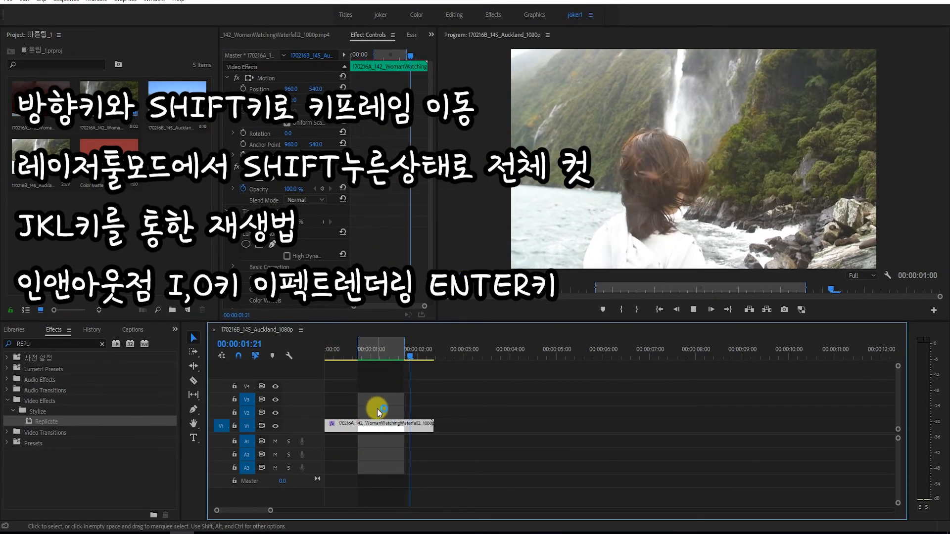
{"action": "left_click_drag", "start_coordinate": [434, 364], "coordinate": [413, 372]}
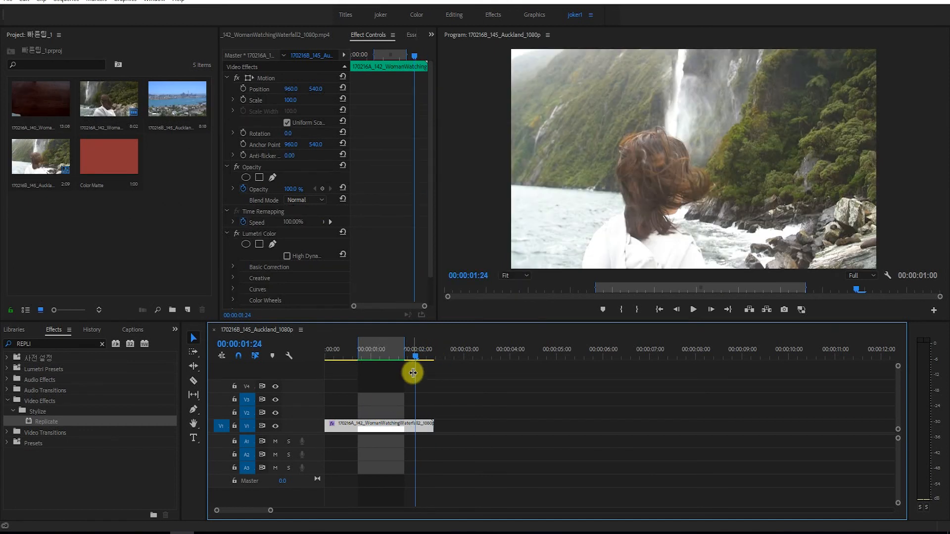